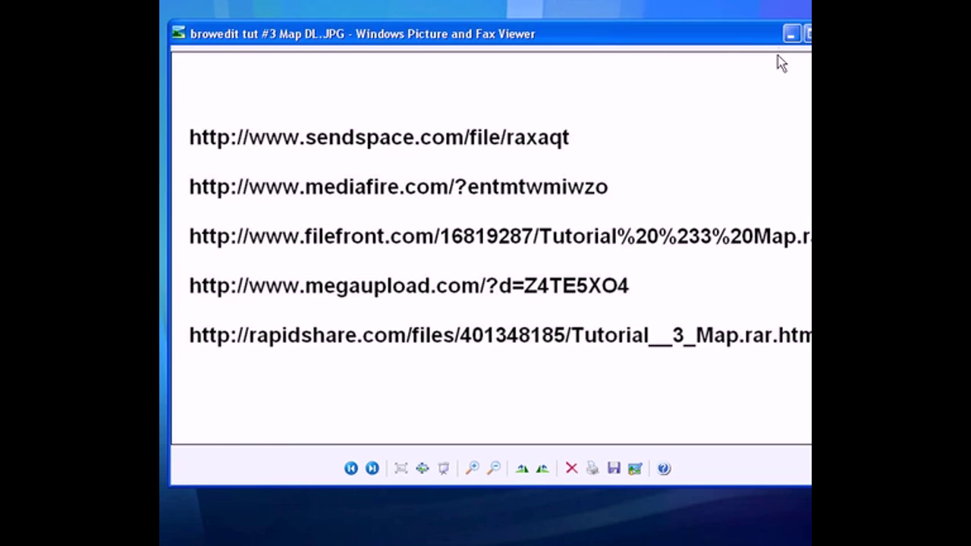
Switch from the image viewer to BrowEdit and inspect the two numbered grass patches on the map.
click(790, 34)
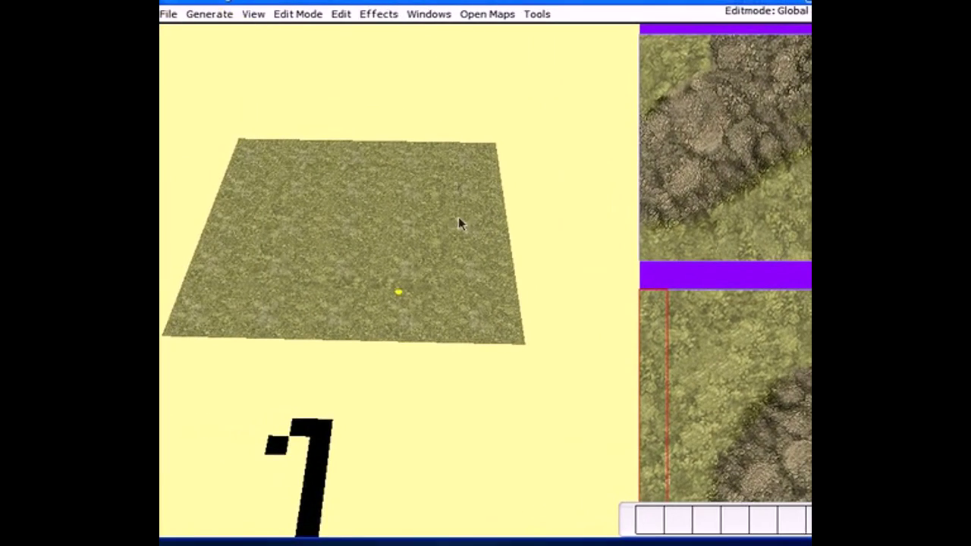
scroll(359, 221, down, 5)
scroll(458, 256, down, 5)
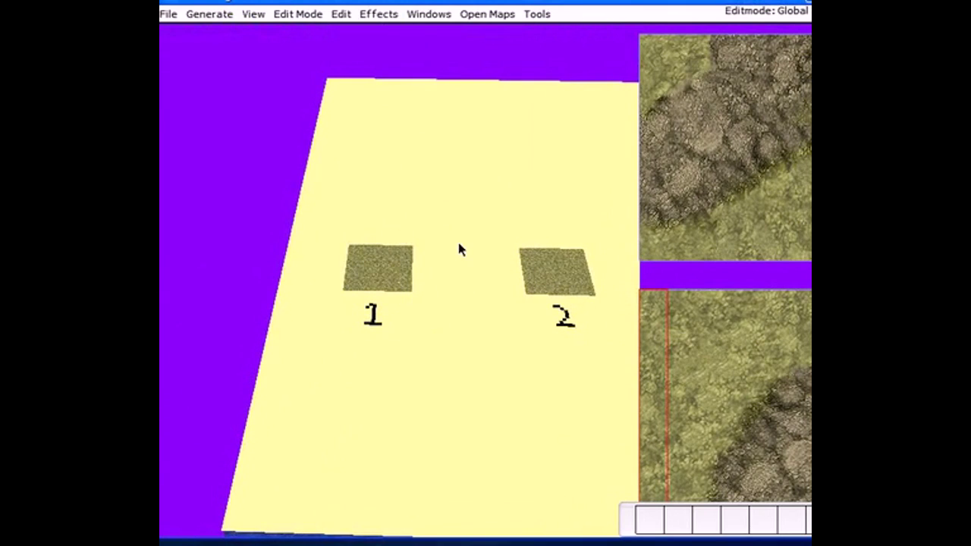
right_drag(530, 243, 428, 236)
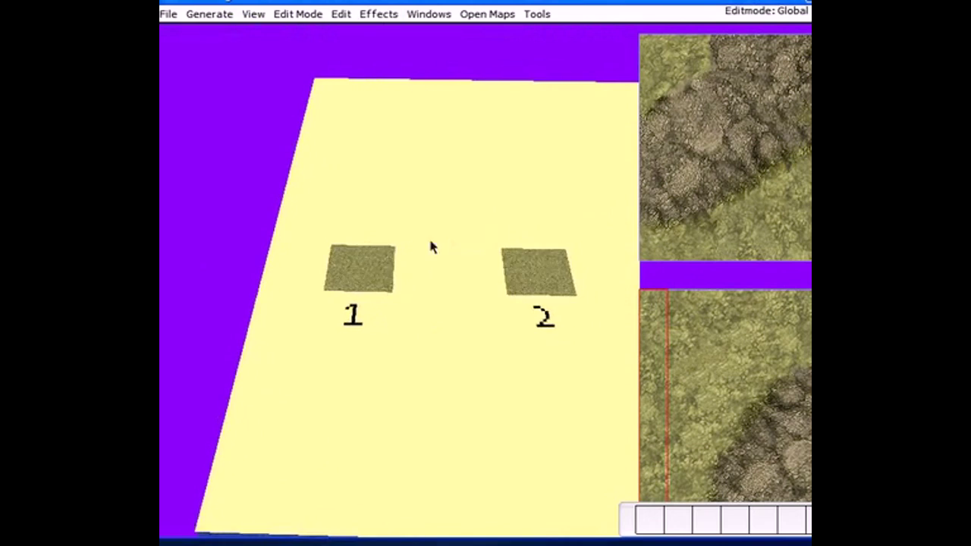
scroll(414, 264, up, 4)
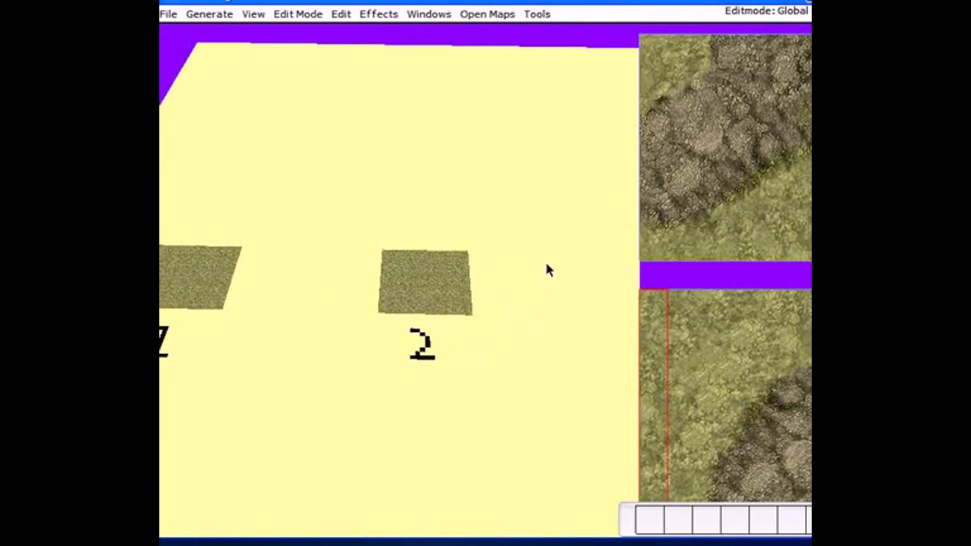
right_drag(544, 258, 337, 269)
scroll(498, 282, up, 3)
scroll(498, 282, up, 3)
right_drag(520, 282, 569, 236)
right_drag(362, 230, 521, 239)
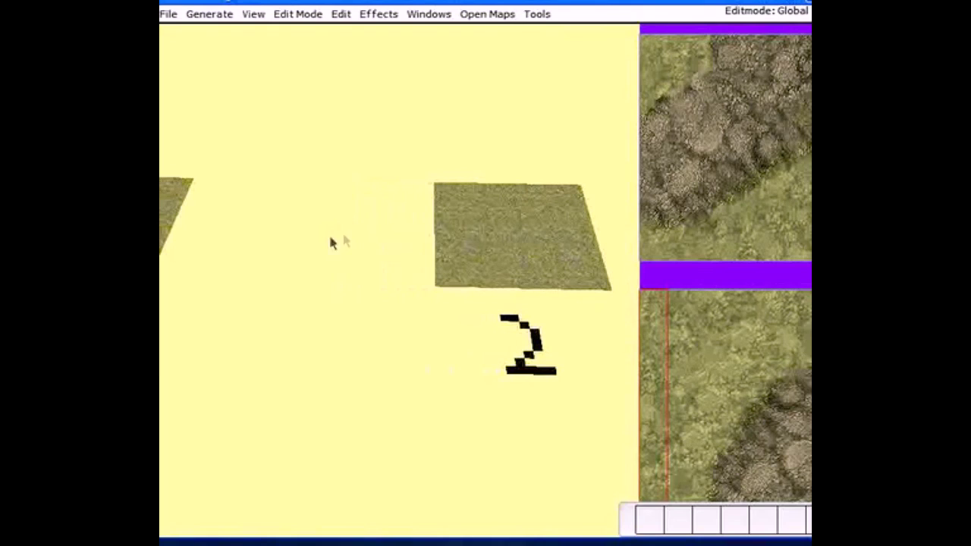
key(Left)
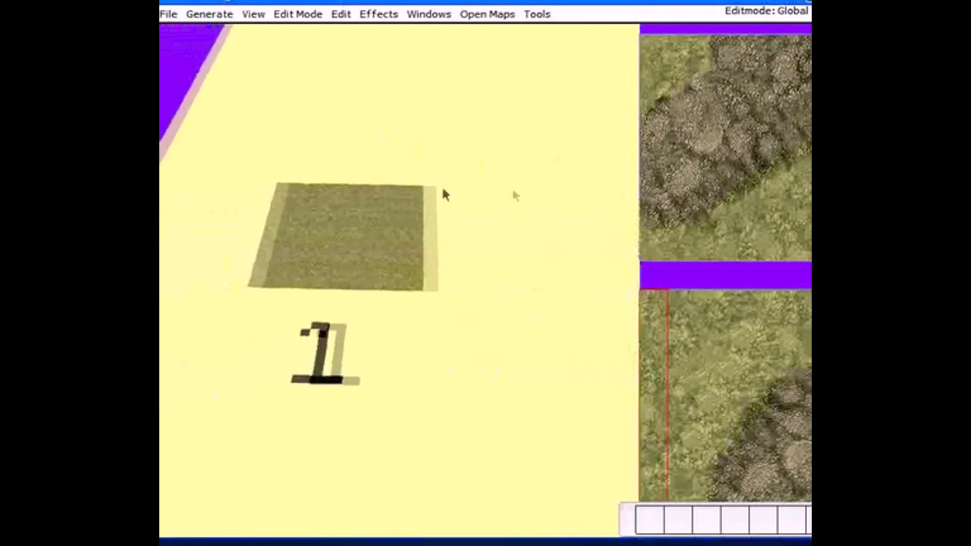
middle_drag(417, 201, 392, 383)
middle_drag(429, 207, 428, 353)
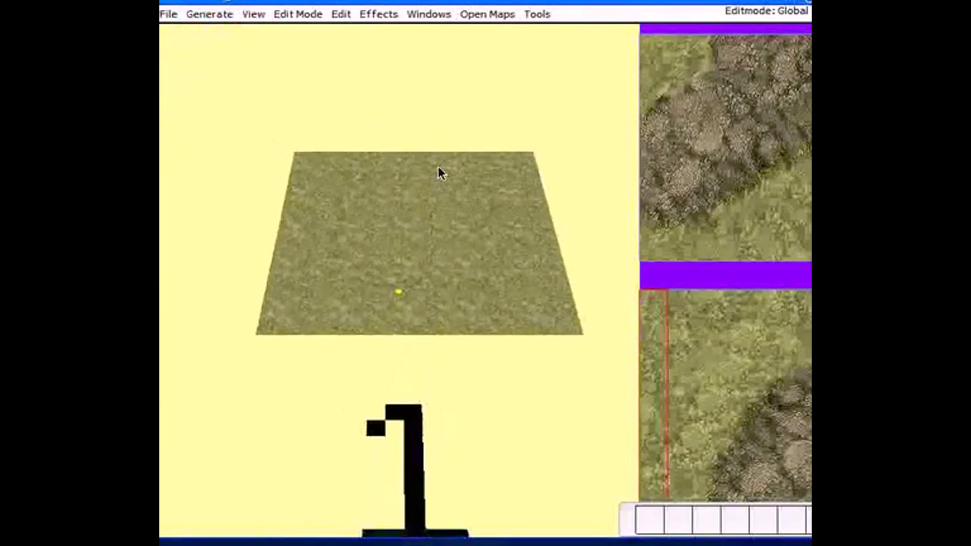
Switch to Texture Edit mode and look over the tile grid on grass patch 1.
click(315, 15)
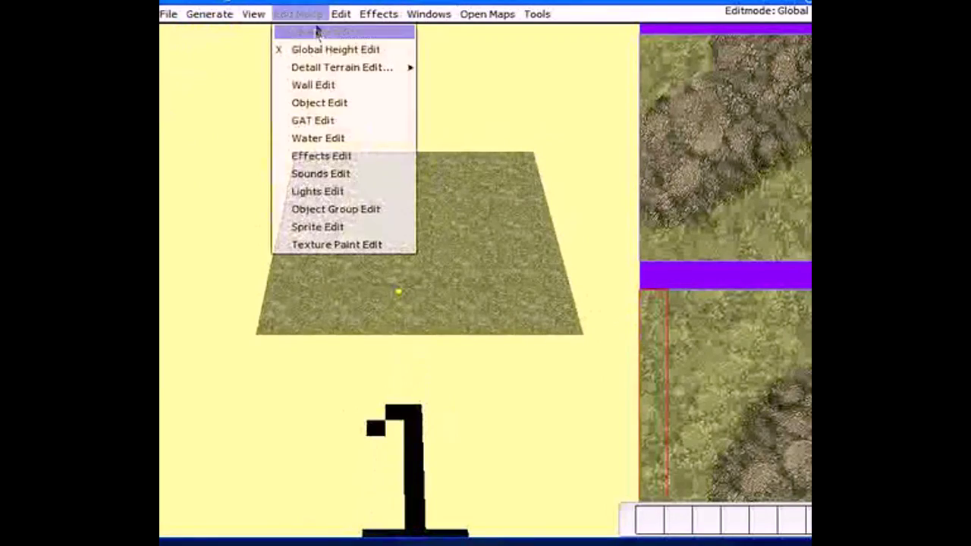
click(317, 33)
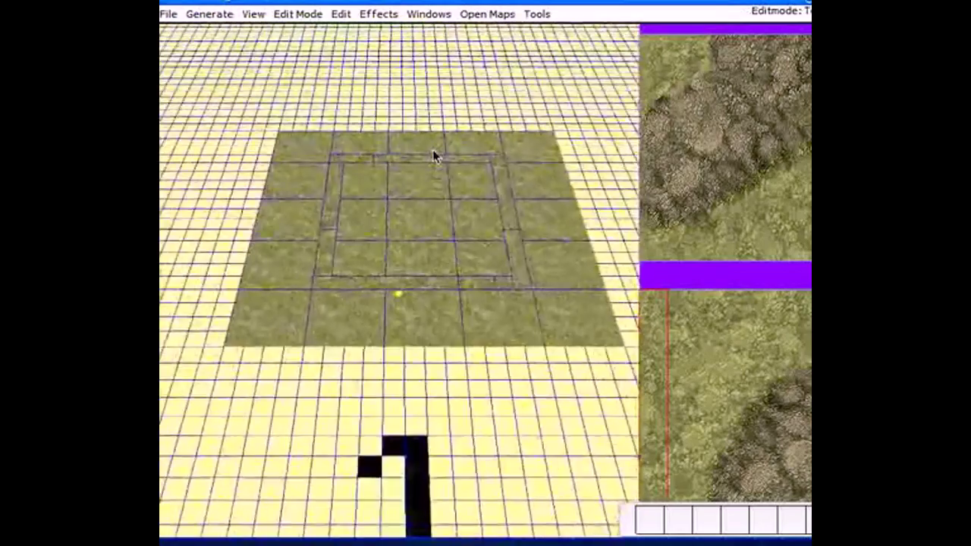
scroll(438, 138, down, 2)
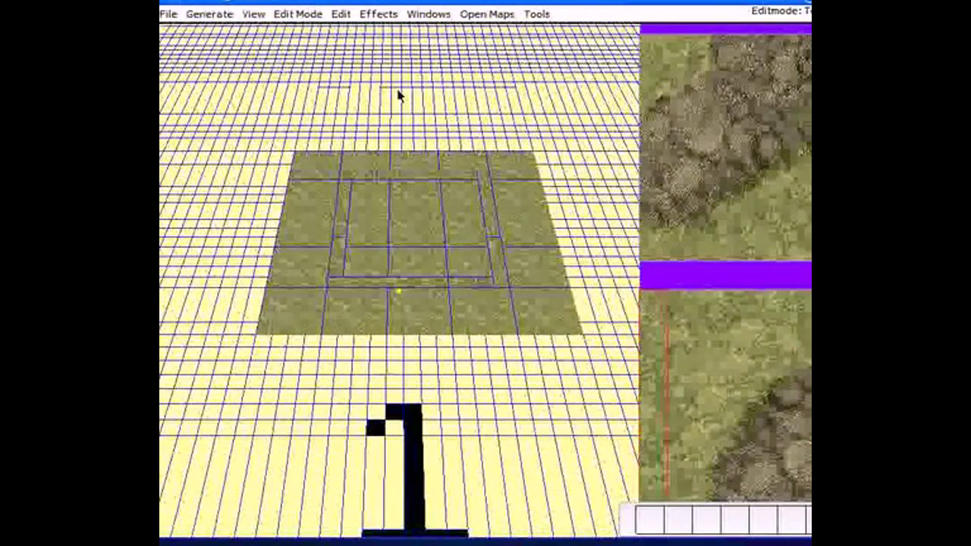
scroll(397, 92, up, 3)
scroll(397, 126, down, 2)
Load the grey vertical-bars texture from the RO folder of the texture selection.
key(t)
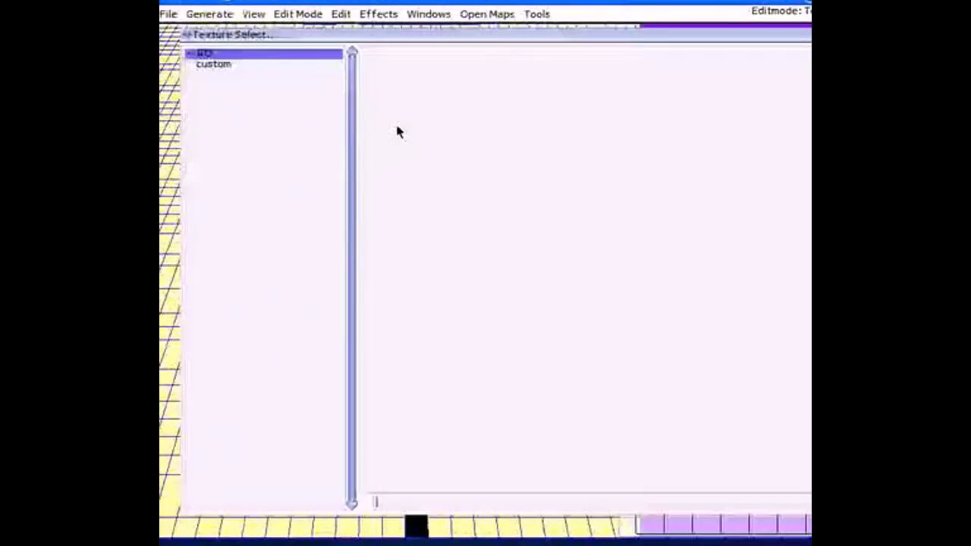
double_click(238, 57)
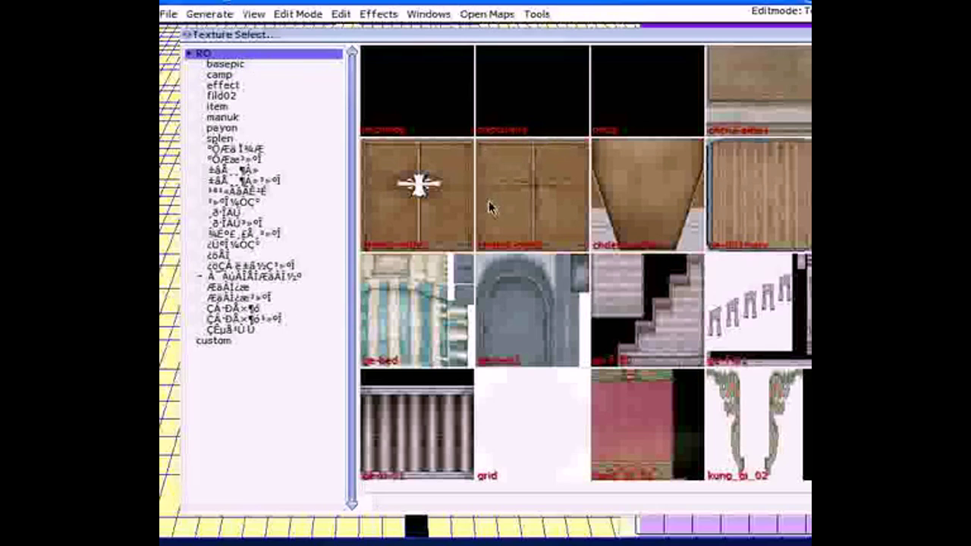
scroll(492, 211, down, 2)
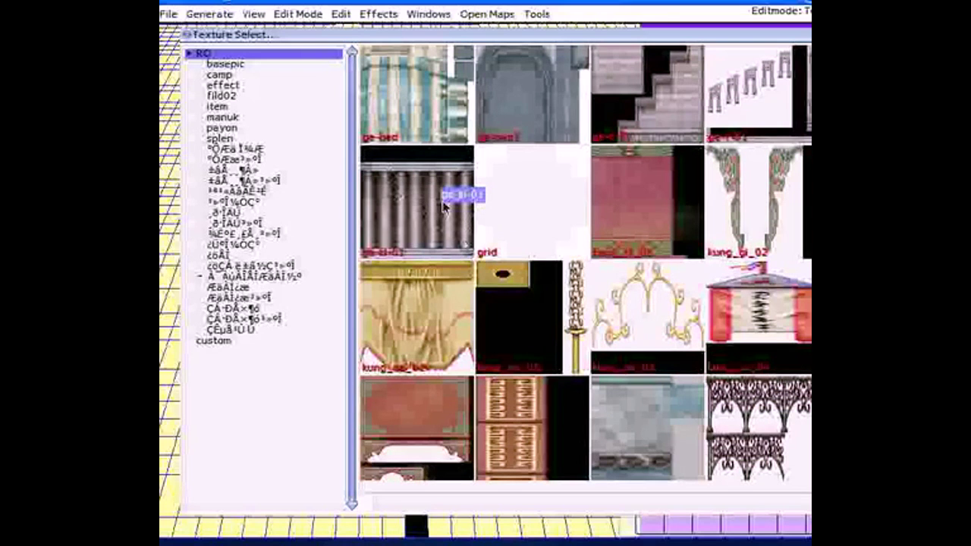
click(445, 206)
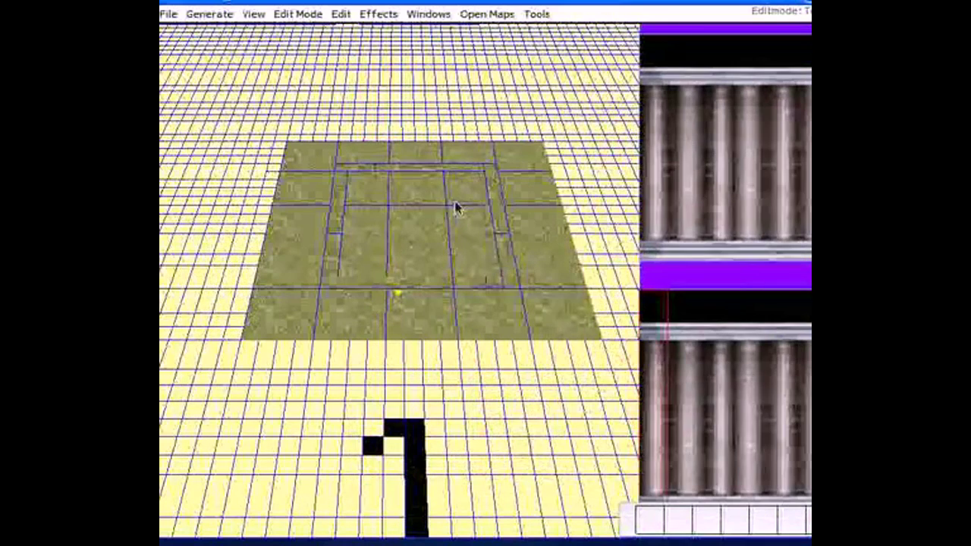
Cycle through the map's loaded textures from the grey bars past the grass to the plain black one.
key(bracketleft)
key(bracketleft)
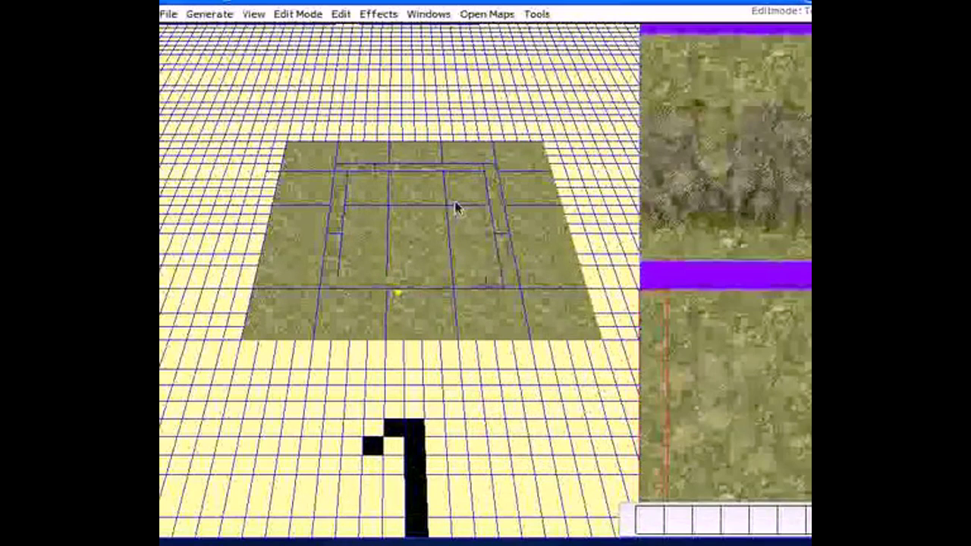
click(460, 202)
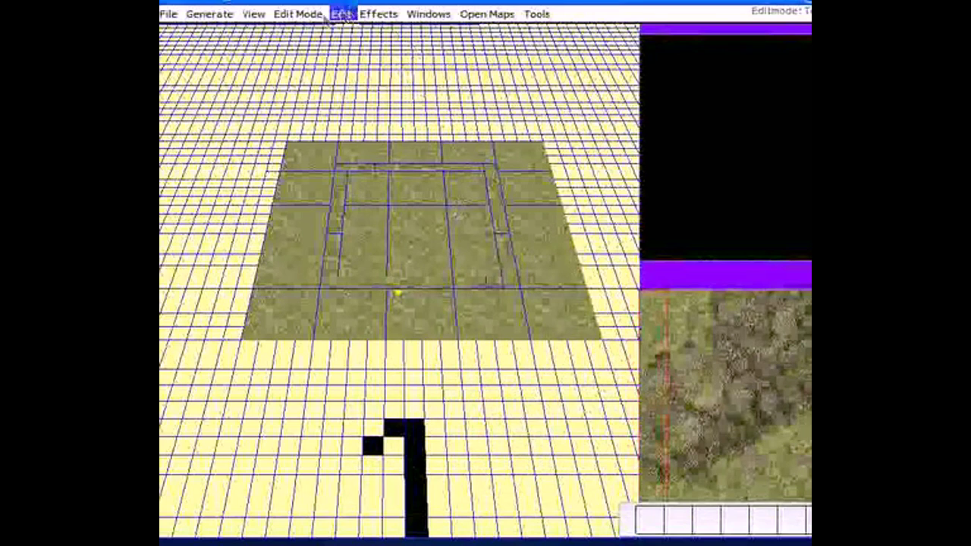
Switch to Global Height Edit mode for work on grass patch 1.
click(298, 14)
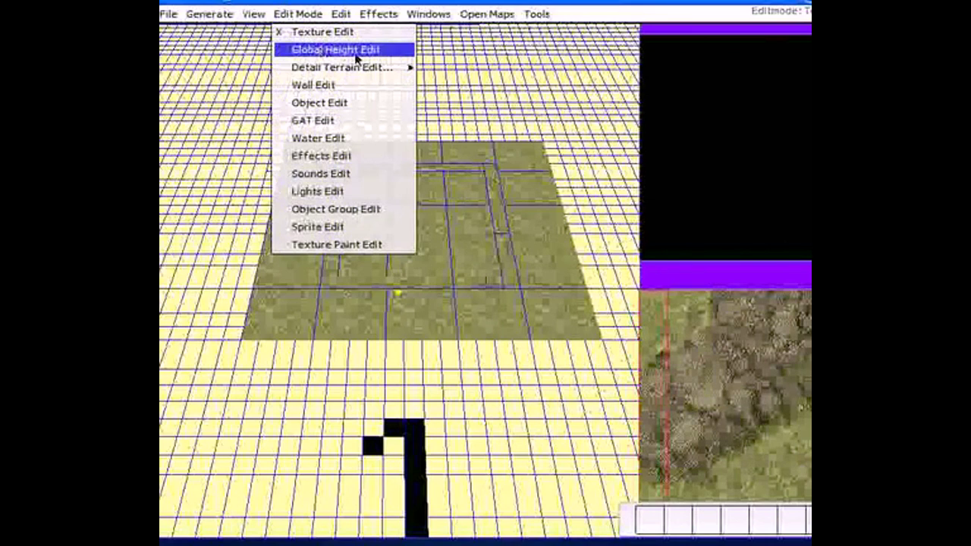
click(356, 50)
right_drag(406, 200, 412, 160)
drag(412, 160, 403, 242)
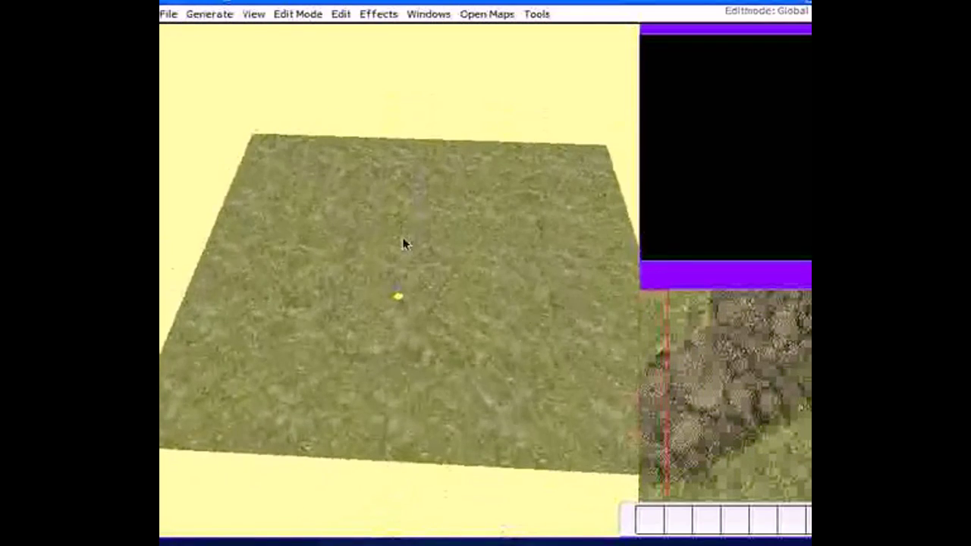
scroll(387, 195, up, 3)
scroll(377, 194, down, 3)
scroll(356, 182, up, 3)
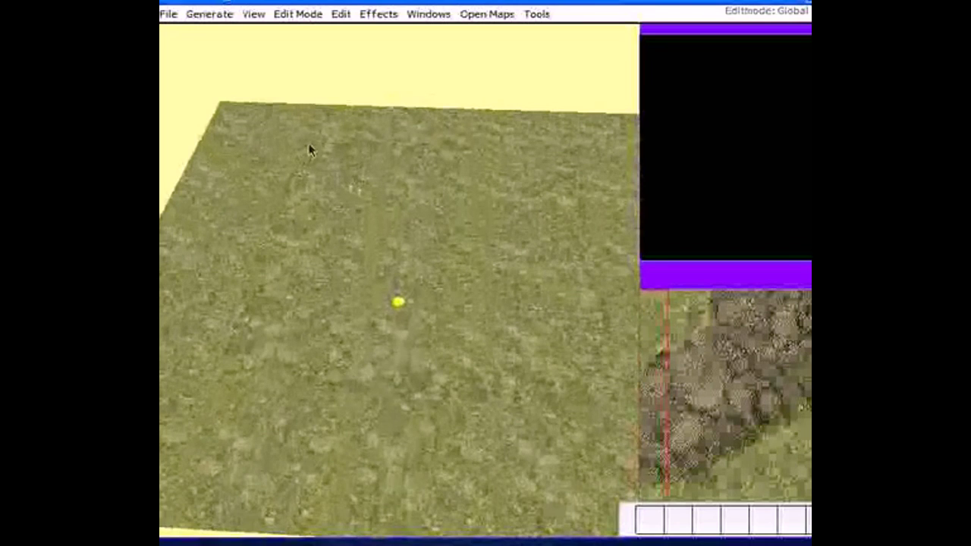
drag(309, 138, 254, 395)
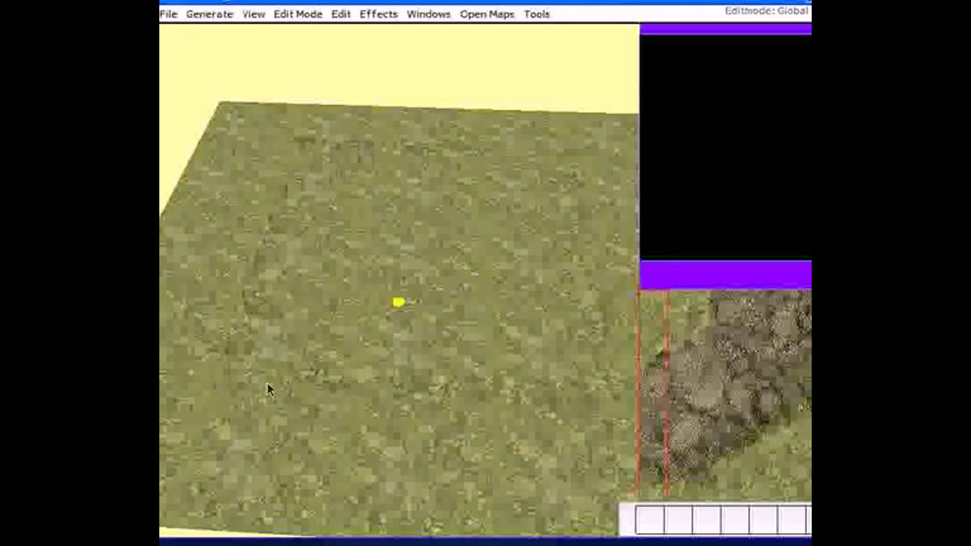
drag(327, 122, 194, 52)
scroll(313, 263, down, 2)
scroll(262, 299, down, 2)
scroll(279, 194, up, 2)
middle_drag(279, 195, 319, 226)
click(557, 253)
middle_drag(556, 253, 356, 205)
scroll(387, 186, down, 2)
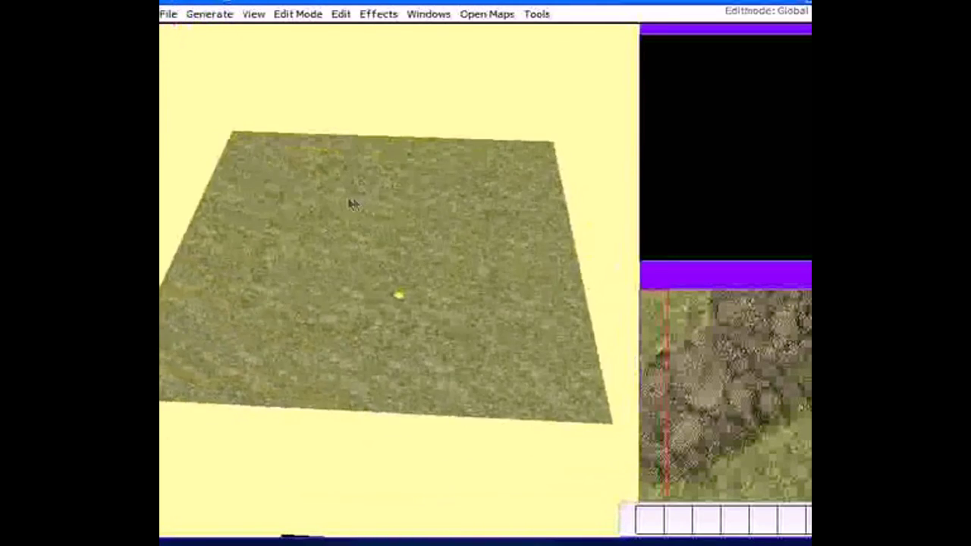
scroll(371, 200, up, 2)
scroll(328, 179, up, 2)
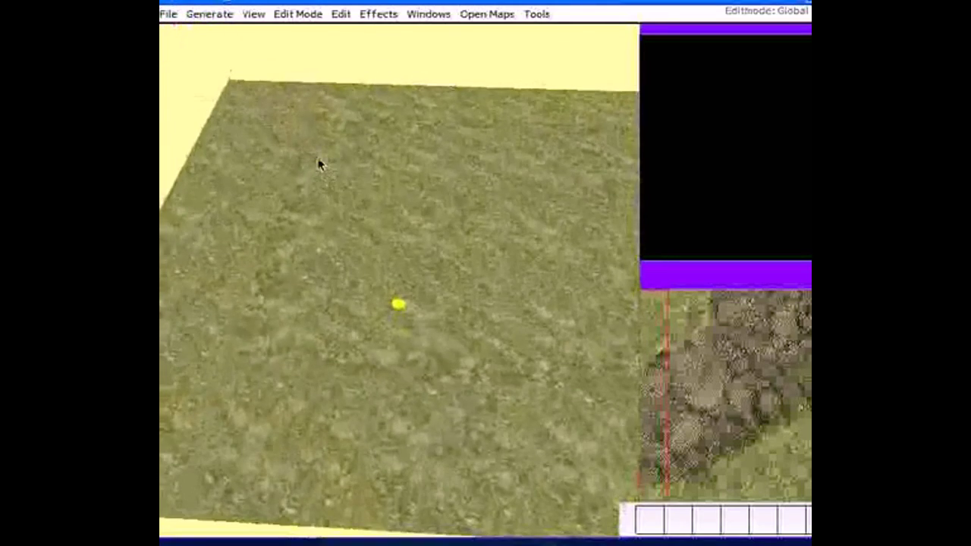
Try selecting a lengthwise strip and then a crosswise strip of tiles on grass patch 1, and clear the selection.
mouse_move(297, 116)
mouse_down()
mouse_move(288, 251)
mouse_move(258, 377)
mouse_up()
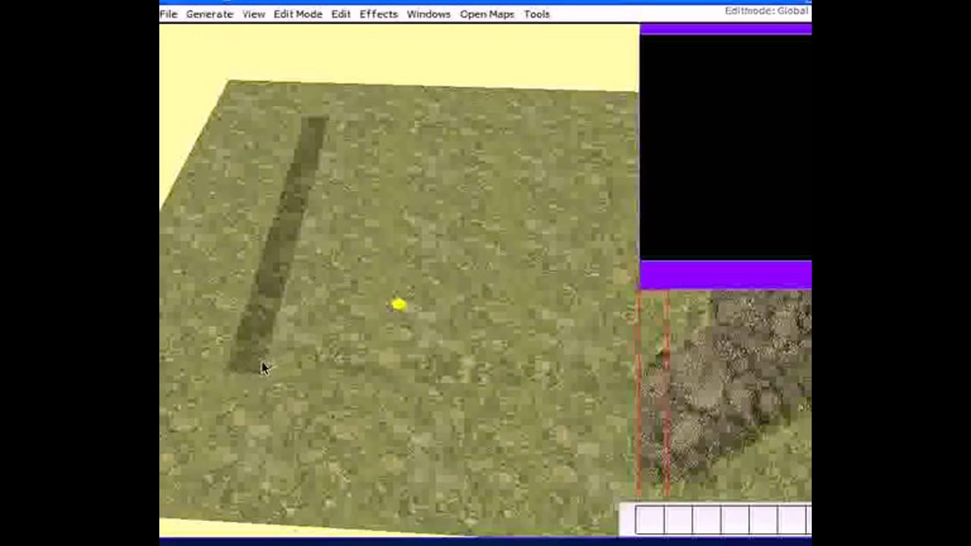
key(ctrl+i)
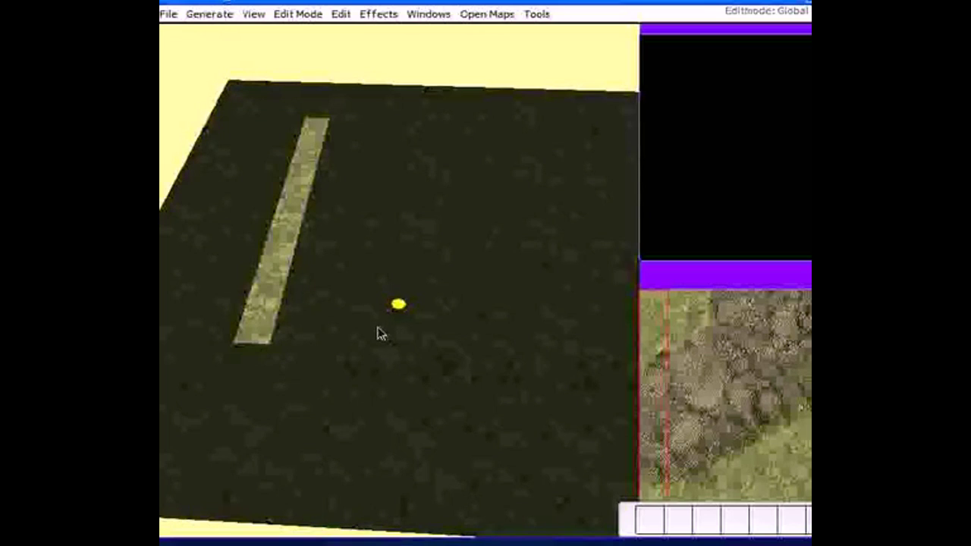
mouse_move(284, 329)
mouse_down()
mouse_move(319, 347)
mouse_move(592, 374)
mouse_move(275, 339)
mouse_up()
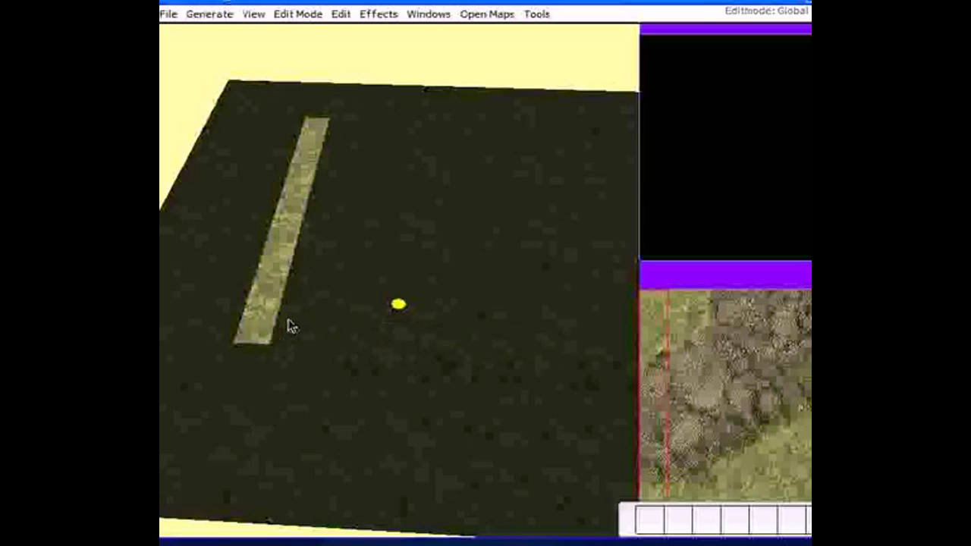
click(297, 334)
mouse_move(298, 340)
mouse_down()
mouse_move(415, 360)
mouse_move(589, 360)
mouse_up()
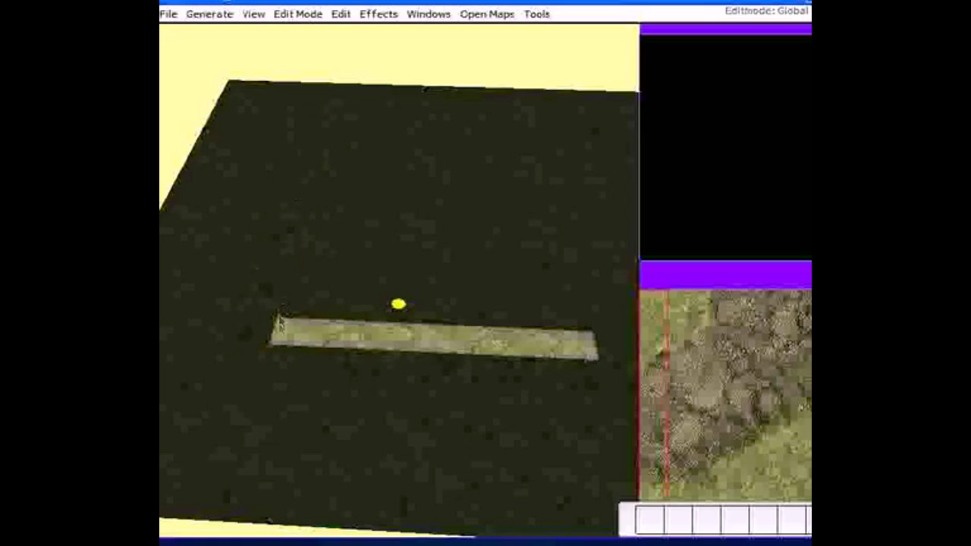
click(352, 285)
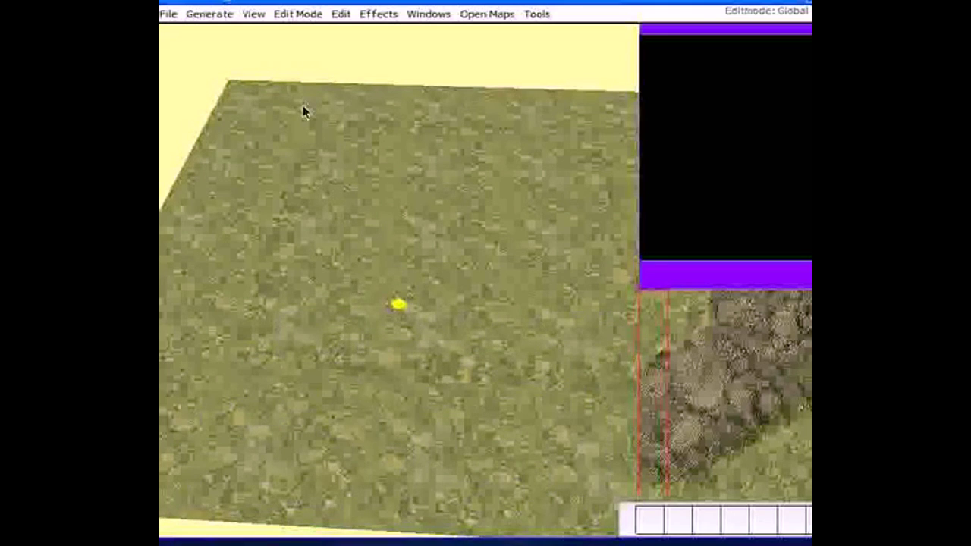
Select a closed rectangular ring of tiles inside grass patch 1, combining strips along its left, near, right and far sides.
drag(308, 114, 265, 370)
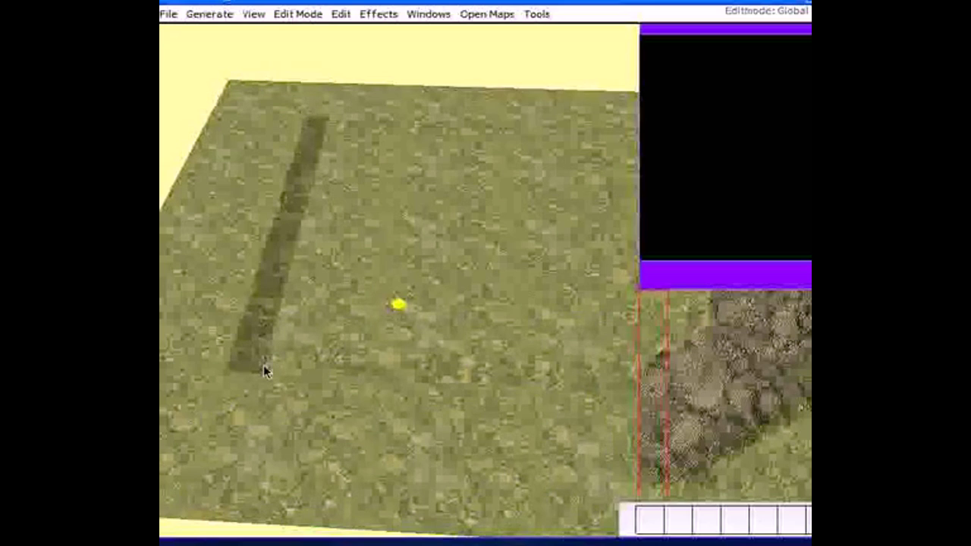
drag(264, 365, 624, 381)
right_drag(533, 220, 484, 213)
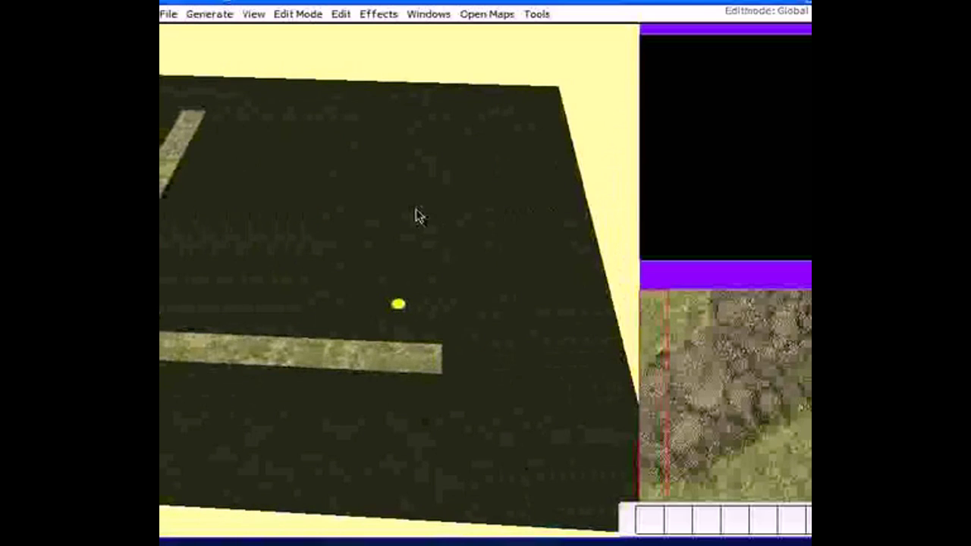
right_drag(385, 264, 447, 396)
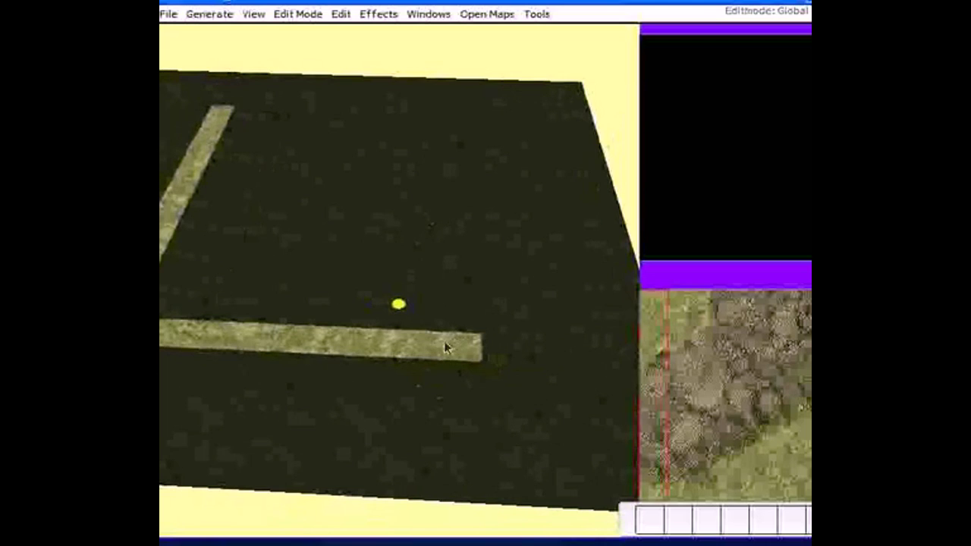
right_drag(342, 273, 425, 278)
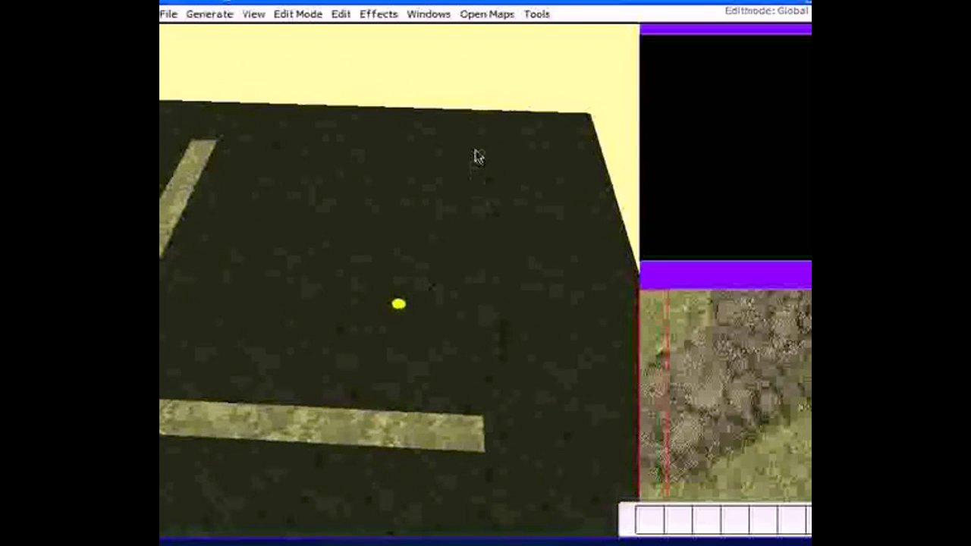
drag(459, 153, 449, 423)
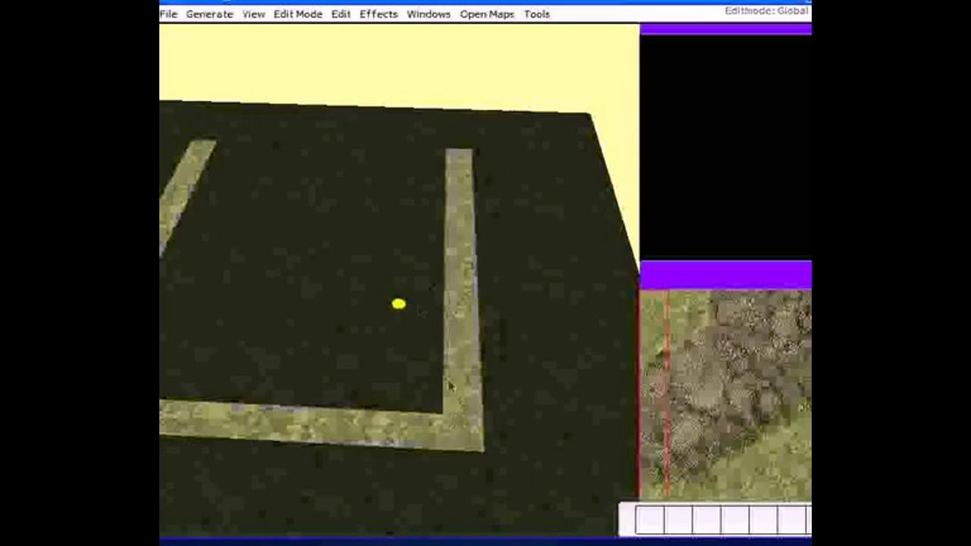
key(l)
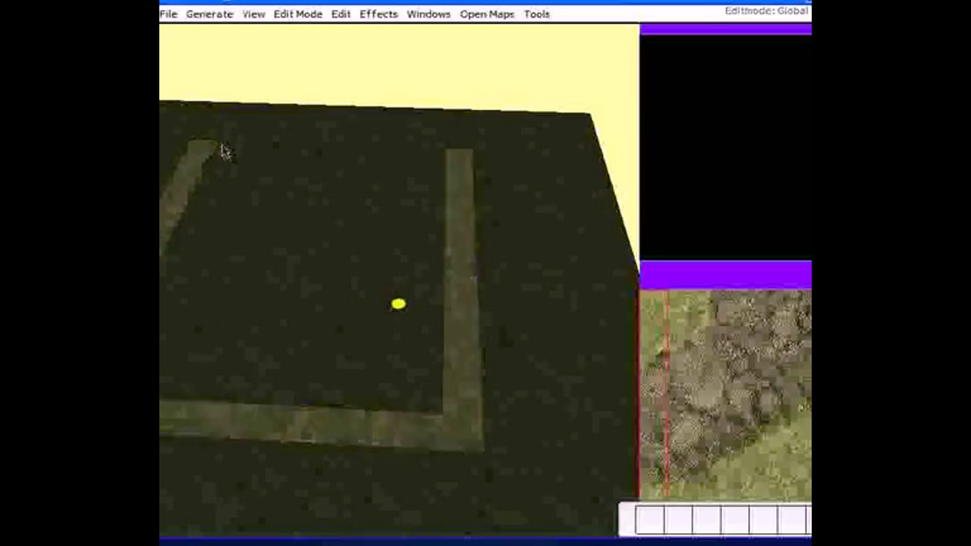
drag(380, 155, 458, 162)
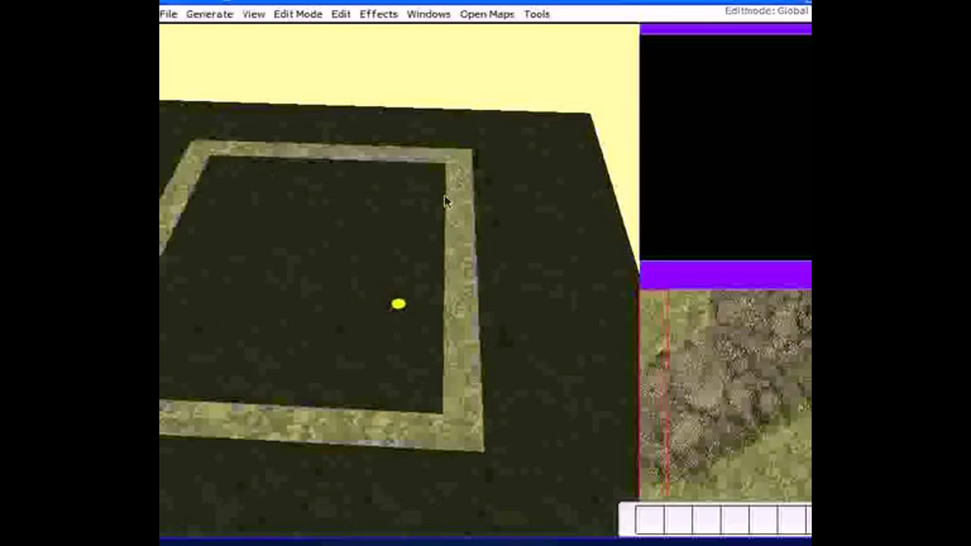
scroll(446, 201, down, 3)
middle_drag(476, 132, 523, 242)
scroll(425, 285, up, 3)
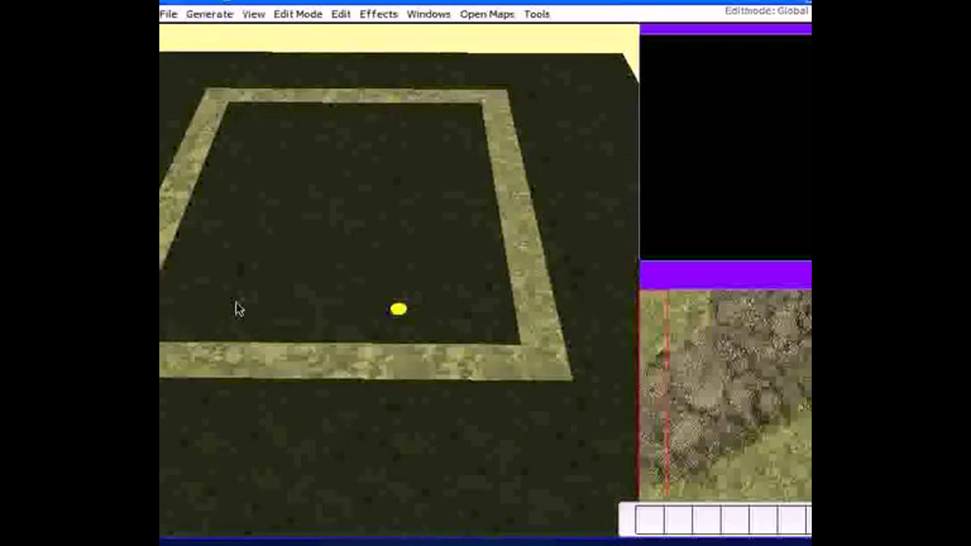
Raise the selected rectangular ring of tiles high above the surrounding ground of grass patch 1.
scroll(239, 308, up, 5)
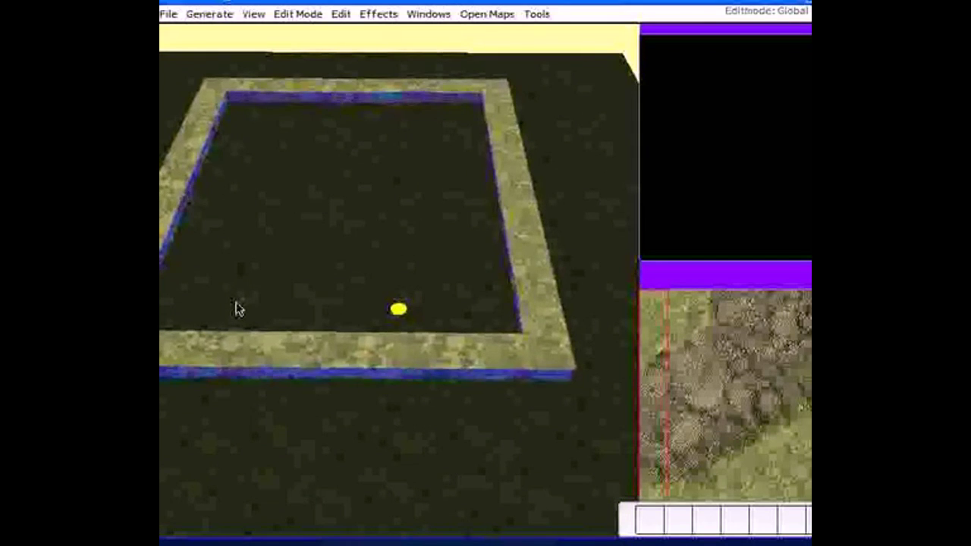
scroll(239, 309, down, 3)
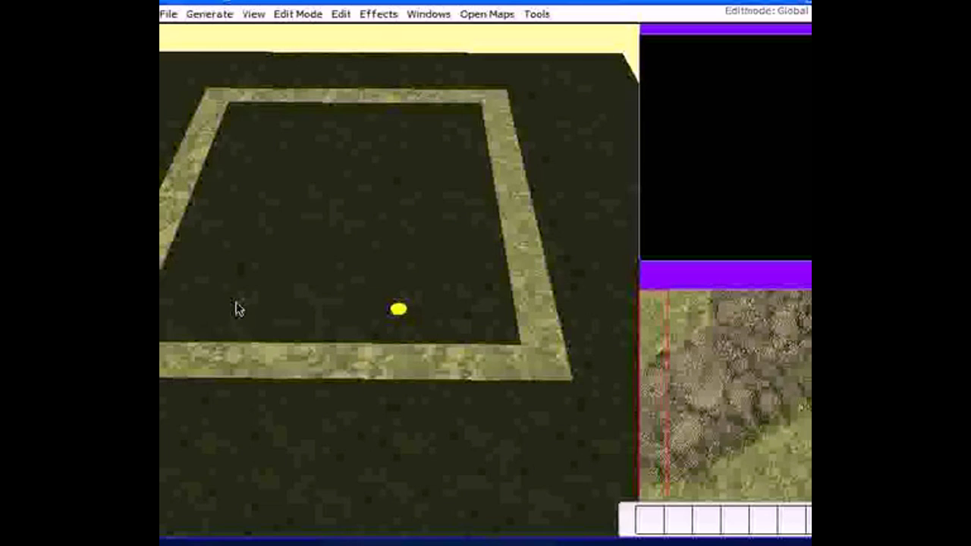
key(Page_Up)
key(Page_Up)
key(Page_Up)
key(Page_Up)
key(Page_Up)
key(Page_Up)
key(Page_Up)
key(Page_Up)
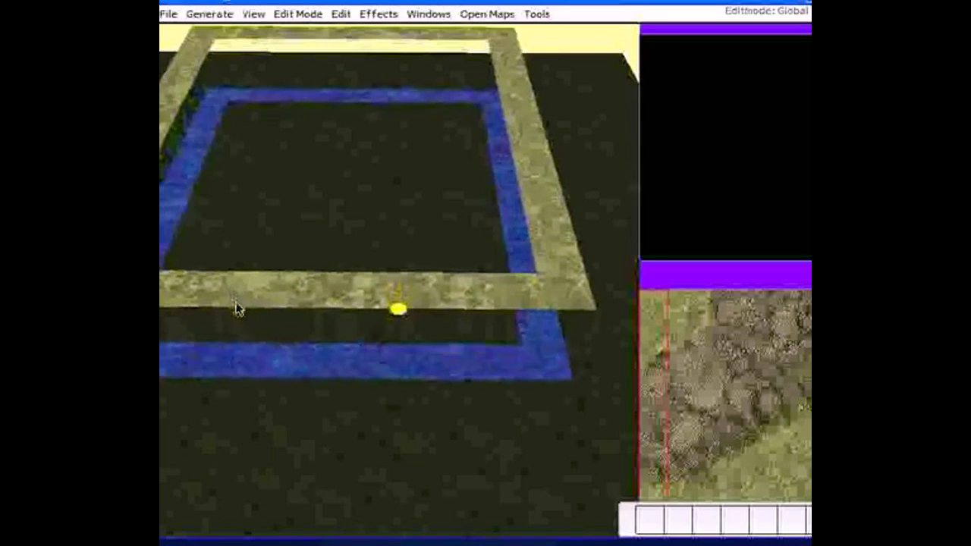
Select the middle strip of the raised ring's near side and lower it close to ground level to form an entrance.
scroll(288, 269, down, 2)
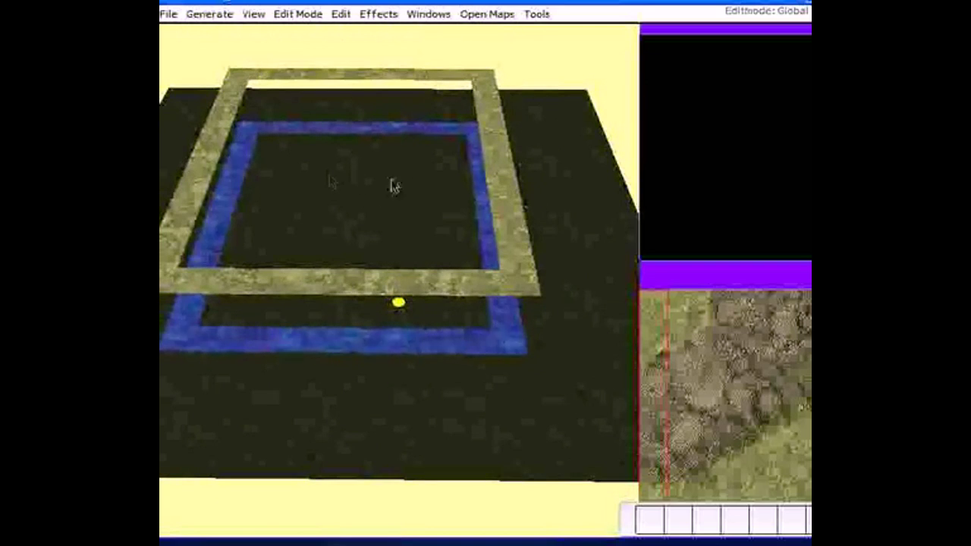
key(l)
middle_drag(346, 197, 308, 223)
right_drag(308, 229, 334, 282)
drag(331, 290, 447, 306)
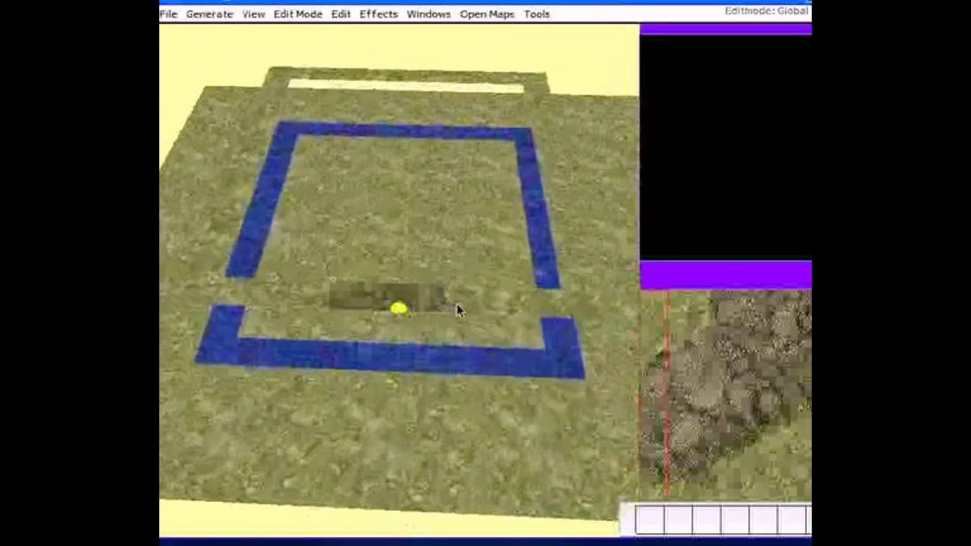
key(i)
key(Page_Up)
key(Page_Up)
key(Page_Up)
key(Page_Up)
key(Page_Up)
key(Page_Up)
key(Page_Up)
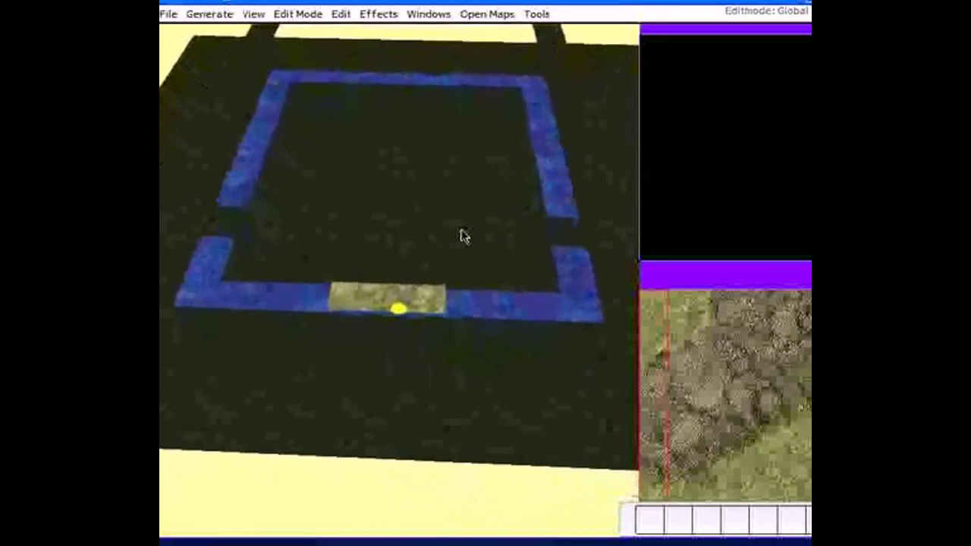
Fine-tune the height of the entrance strip until it is flush with the surrounding ground.
scroll(459, 191, up, 8)
scroll(459, 195, up, 4)
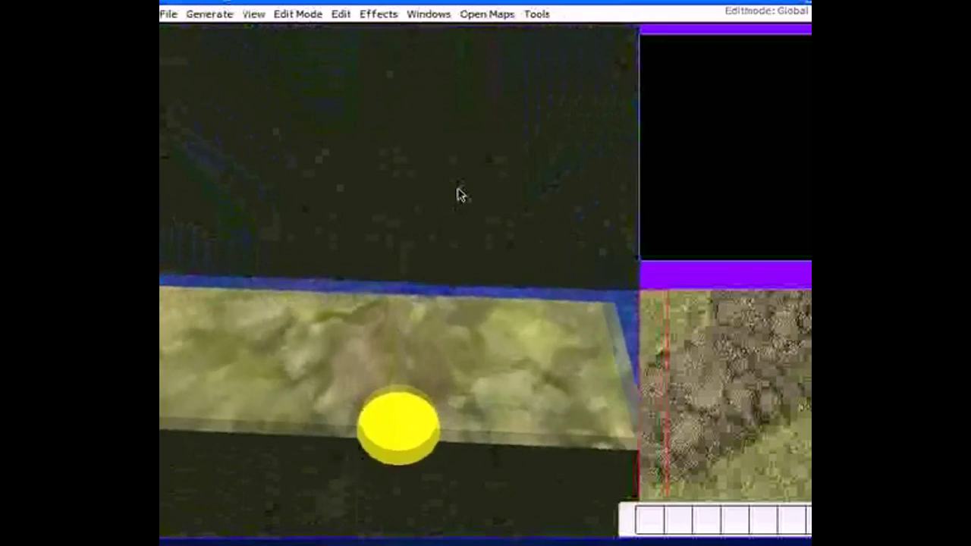
scroll(458, 195, down, 4)
scroll(459, 195, up, 1)
scroll(443, 233, up, 2)
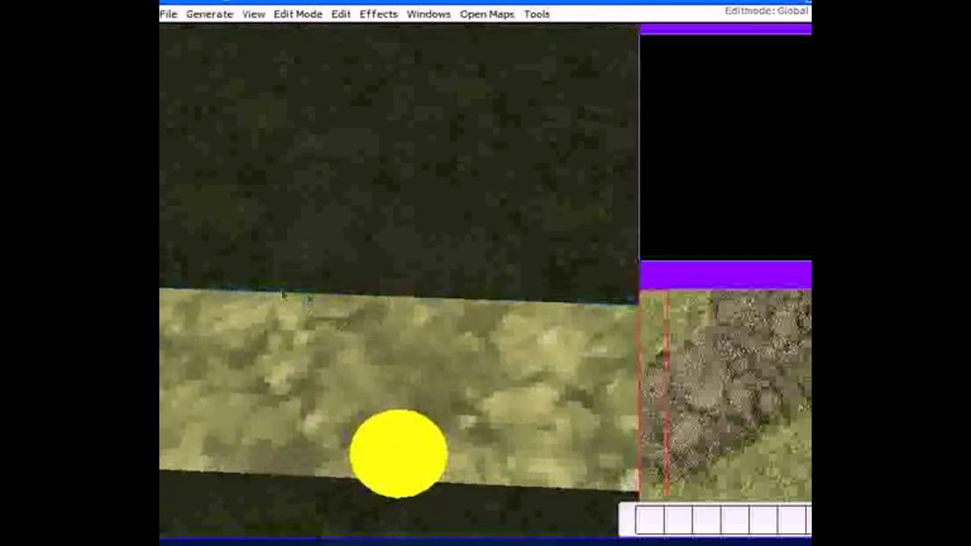
scroll(459, 230, down, 6)
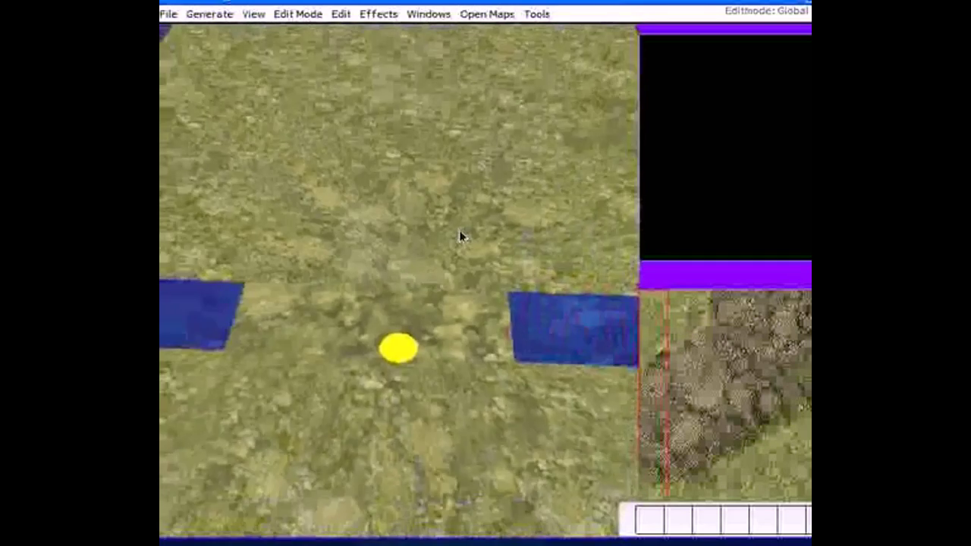
Check the ring and its entrance gap from several angles, and switch to Texture Edit mode.
mouse_move(458, 230)
middle_down()
mouse_move(332, 312)
mouse_move(163, 355)
mouse_move(494, 385)
mouse_move(347, 394)
mouse_move(210, 354)
mouse_move(231, 389)
mouse_move(407, 303)
mouse_move(448, 225)
mouse_move(254, 355)
mouse_move(361, 262)
mouse_move(379, 289)
mouse_move(293, 243)
mouse_move(582, 173)
mouse_move(377, 99)
mouse_move(310, 175)
mouse_move(452, 113)
middle_up()
scroll(163, 354, up, 2)
scroll(231, 389, up, 2)
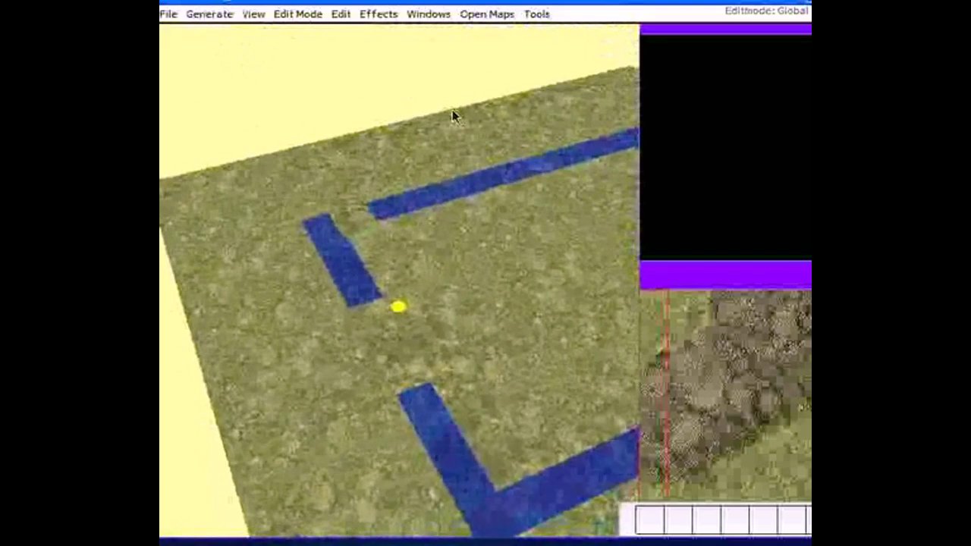
mouse_move(457, 134)
middle_down()
mouse_move(480, 195)
mouse_move(479, 322)
middle_up()
scroll(479, 328, down, 5)
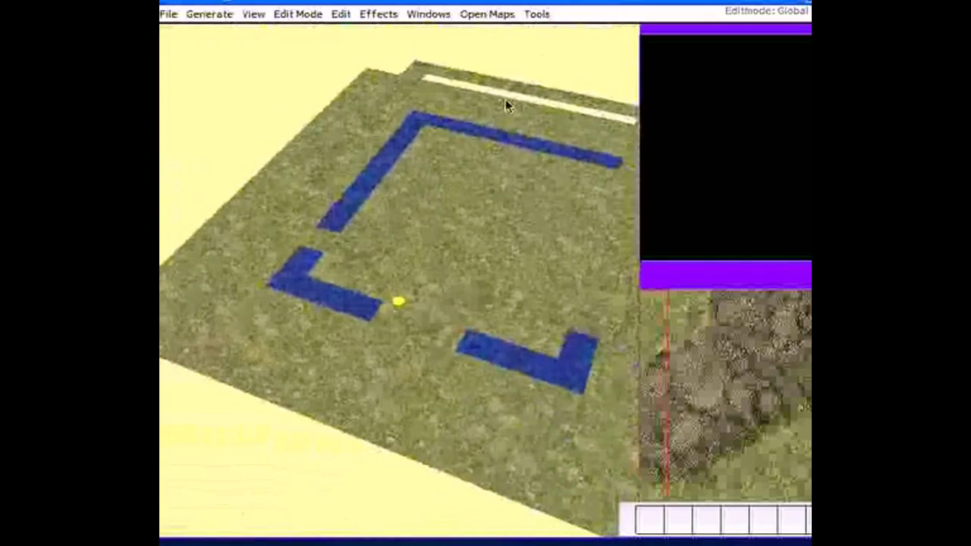
middle_drag(496, 124, 461, 150)
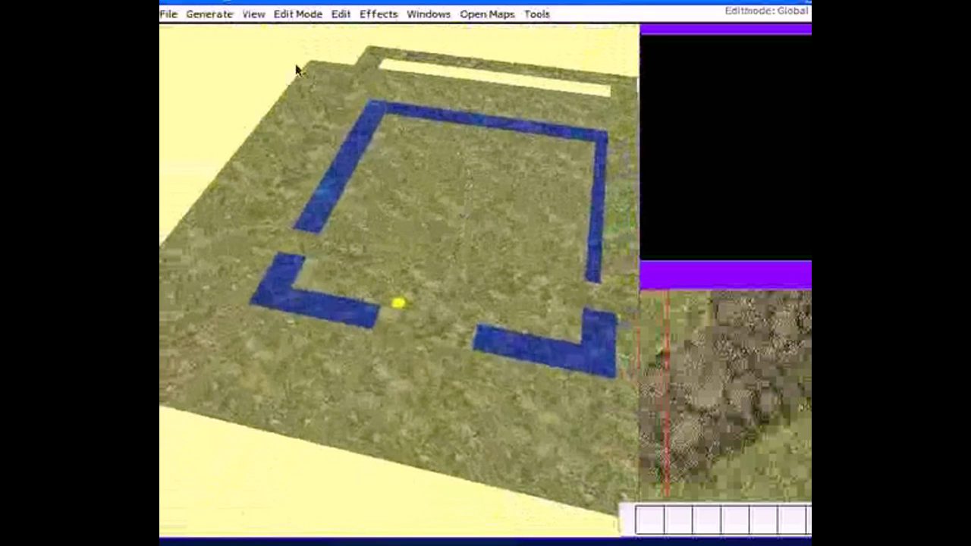
click(303, 17)
click(307, 30)
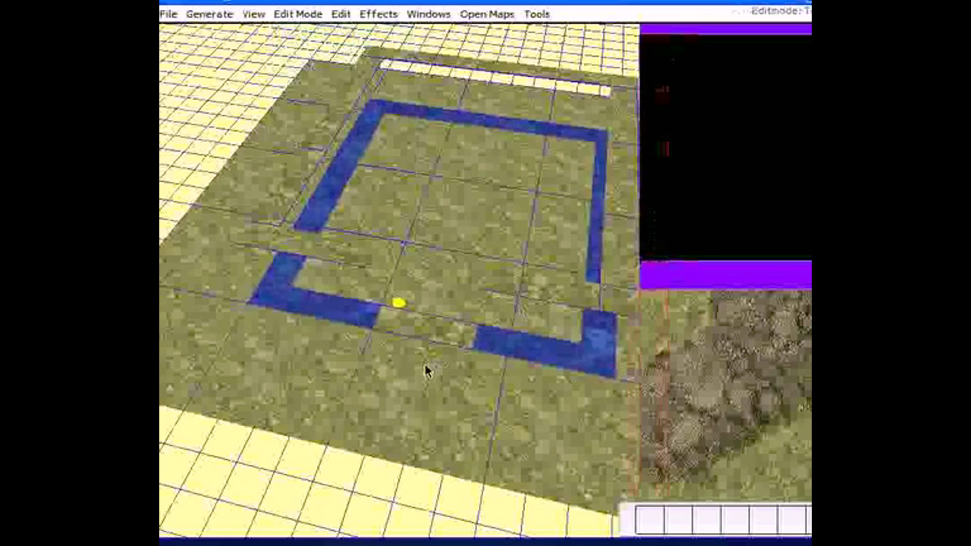
Paint the top of the raised ring's left side with a narrow strip of the plain black texture.
right_drag(402, 374, 410, 364)
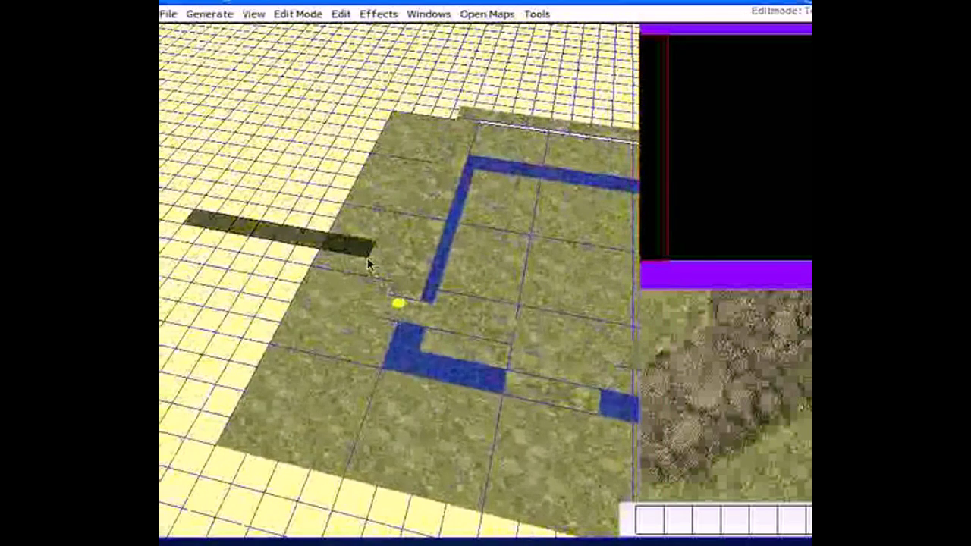
shift+right_drag(368, 264, 397, 228)
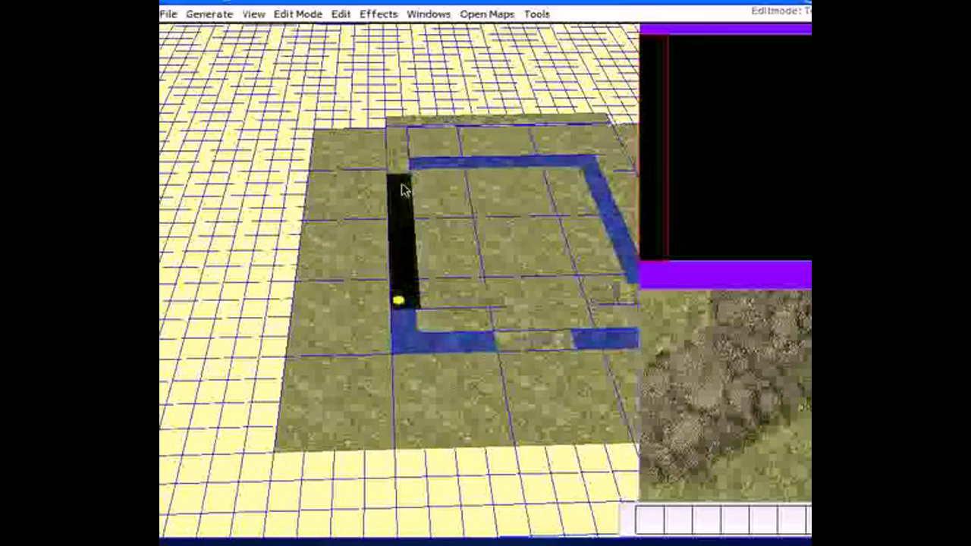
click(396, 127)
scroll(386, 169, up, 2)
right_drag(386, 169, 364, 210)
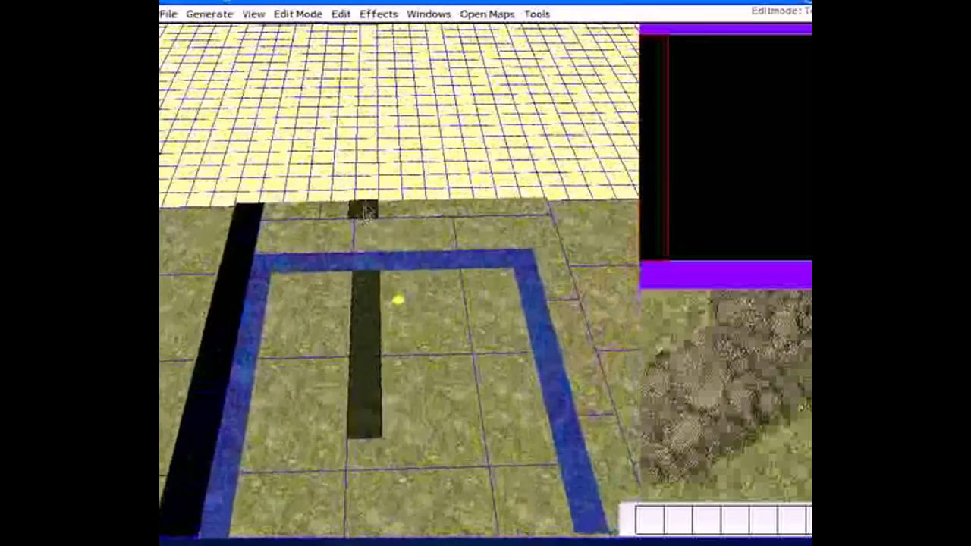
Rotate the black texture strip as needed and paint the tops of the ring's far and right sides.
key(r)
click(460, 217)
click(536, 218)
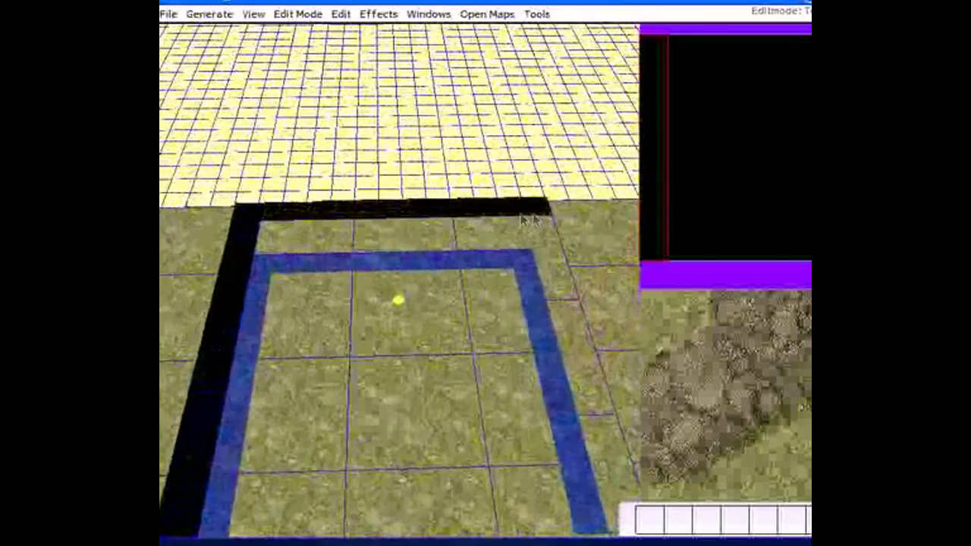
right_drag(535, 218, 421, 214)
key(r)
click(427, 216)
key(Down)
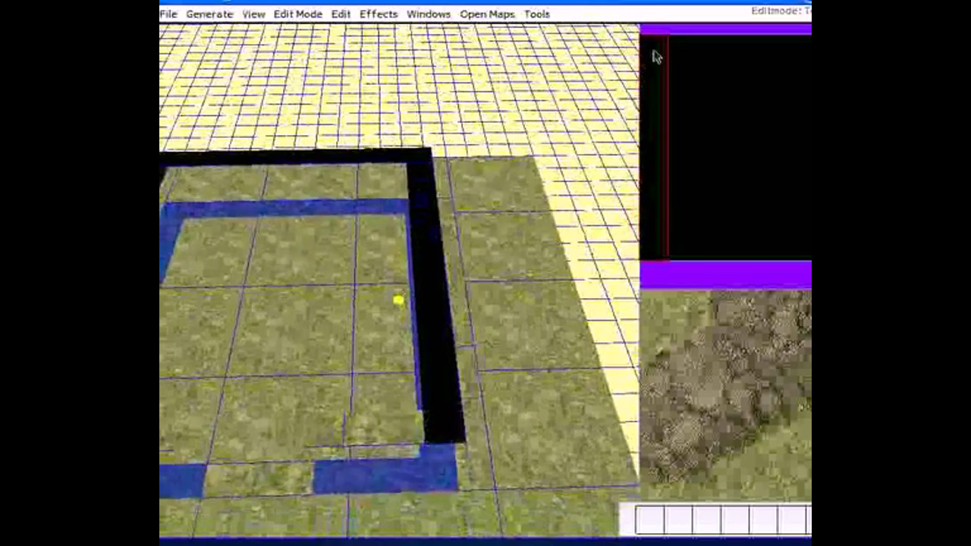
Shorten the black texture selection, turn it crosswise, and paint the two near-side segments on either side of the entrance.
key(r)
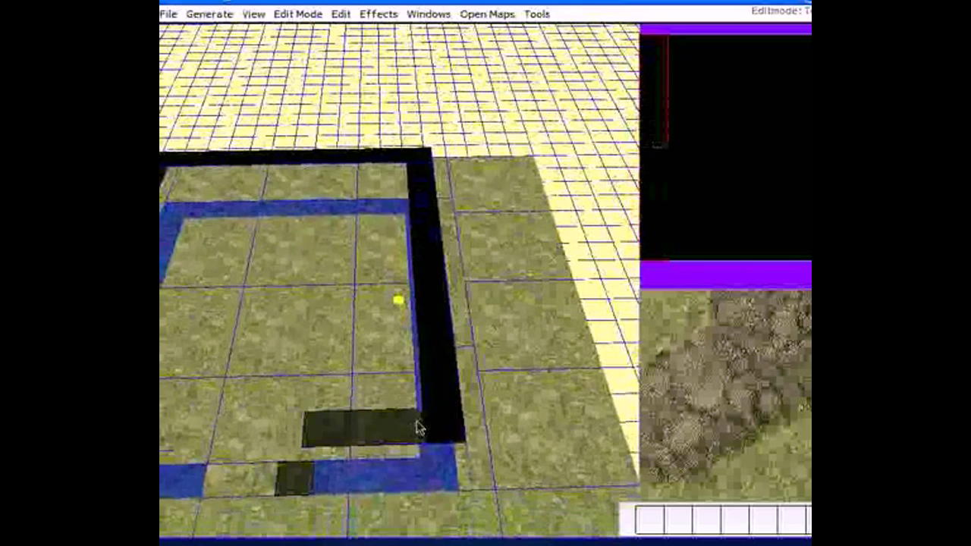
click(438, 427)
right_drag(387, 372, 402, 379)
click(332, 381)
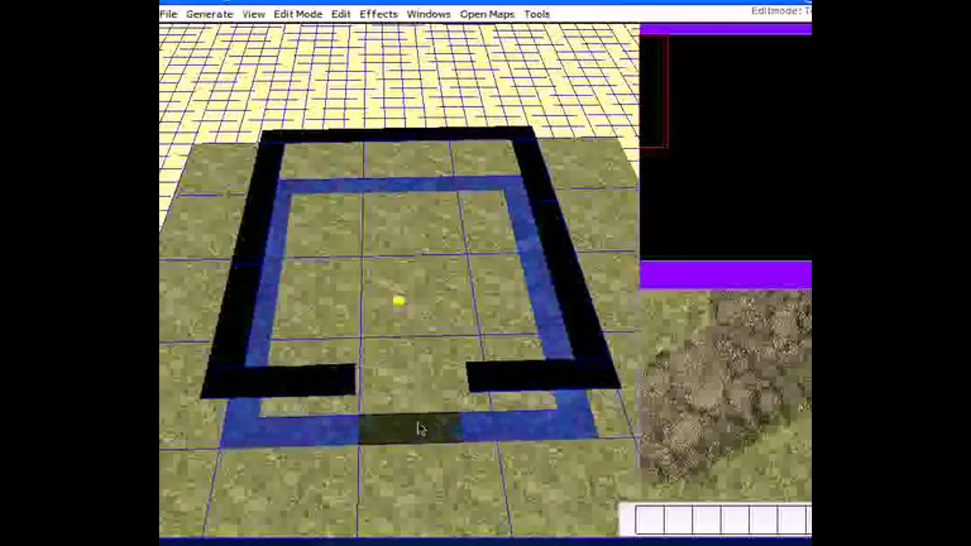
Select a narrow full-height strip of the grey column texture, covering a single column, for the ring's walls.
mouse_move(401, 237)
middle_down()
mouse_move(305, 318)
mouse_move(489, 157)
mouse_move(206, 288)
mouse_move(389, 172)
mouse_move(483, 157)
mouse_move(423, 150)
mouse_move(360, 230)
mouse_move(272, 246)
mouse_move(438, 154)
middle_up()
middle_drag(502, 240, 378, 368)
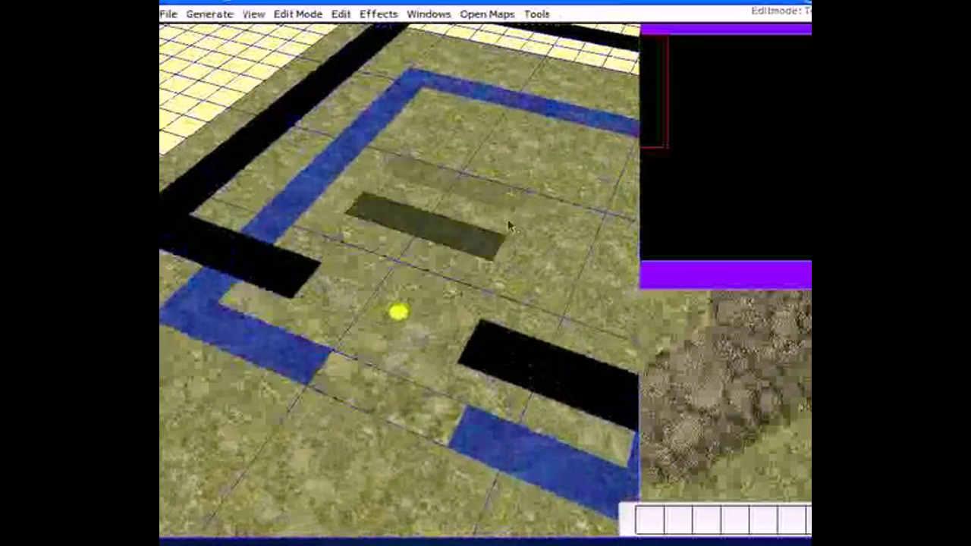
scroll(470, 281, down, 5)
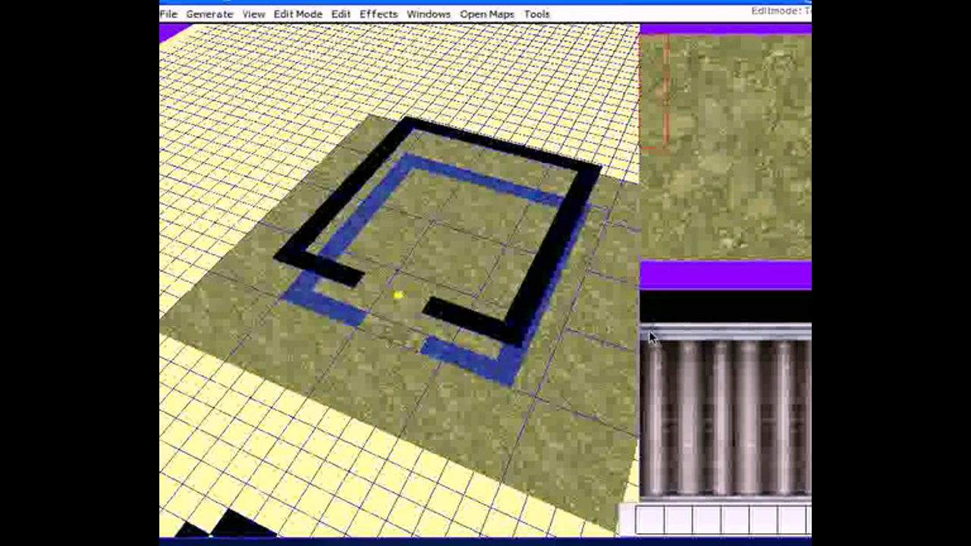
click(665, 497)
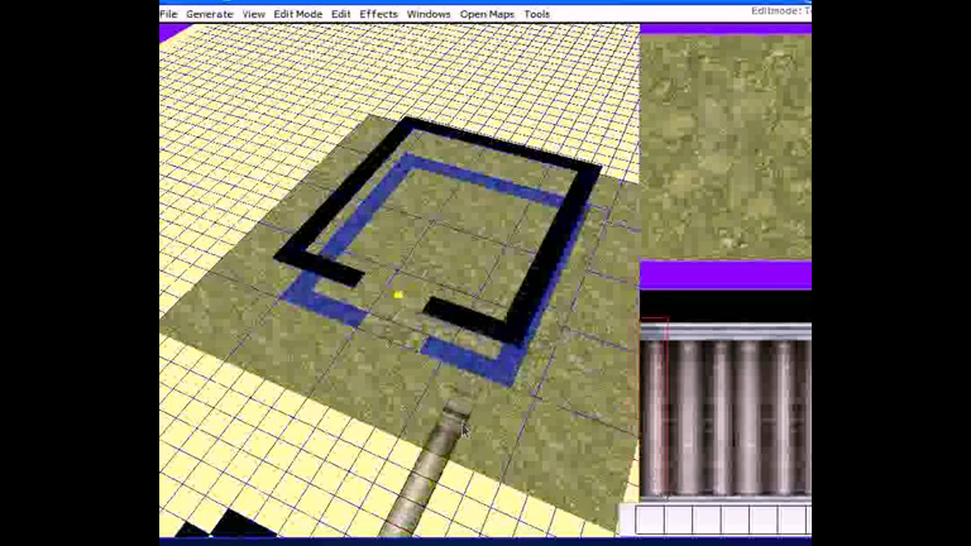
key(space)
Save the map with the black-topped ring.
shift+right_drag(492, 295, 523, 325)
scroll(522, 326, up, 2)
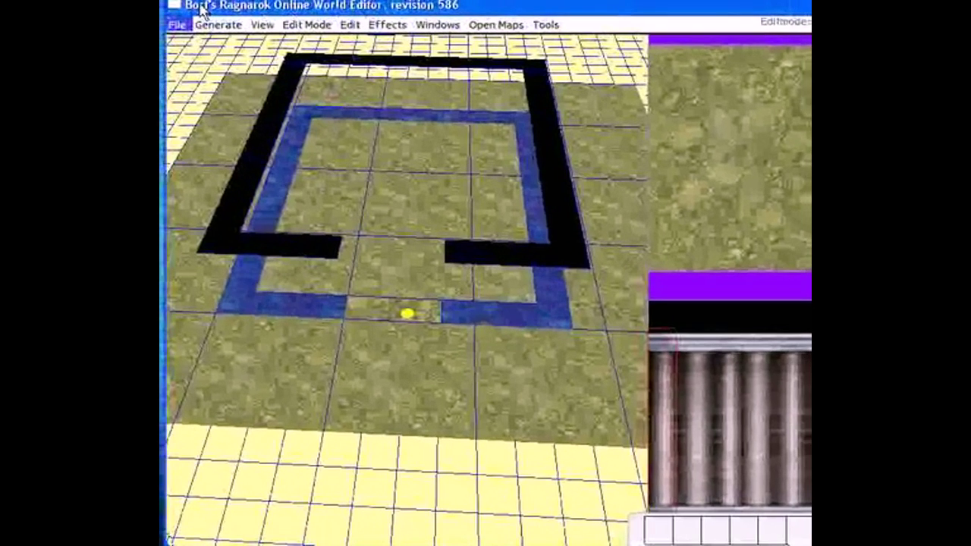
click(177, 22)
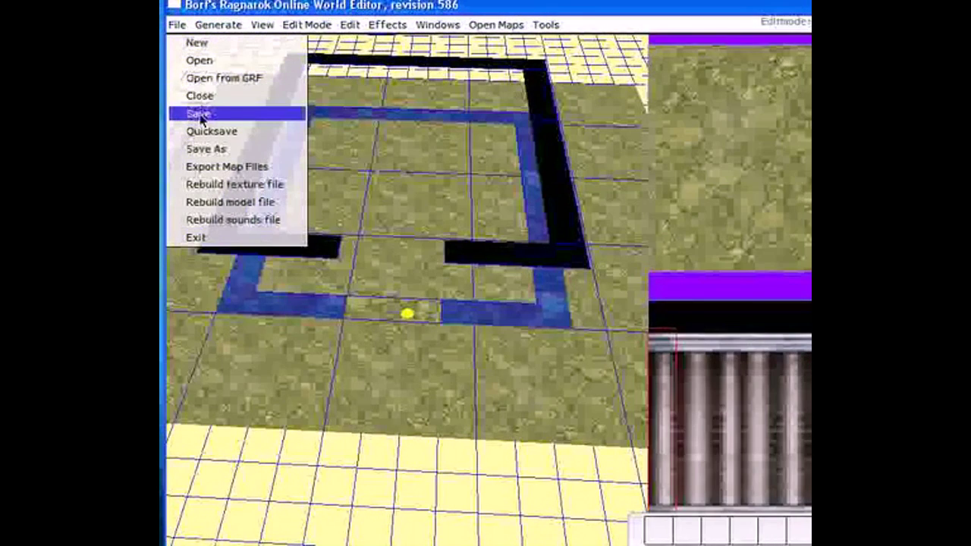
click(201, 113)
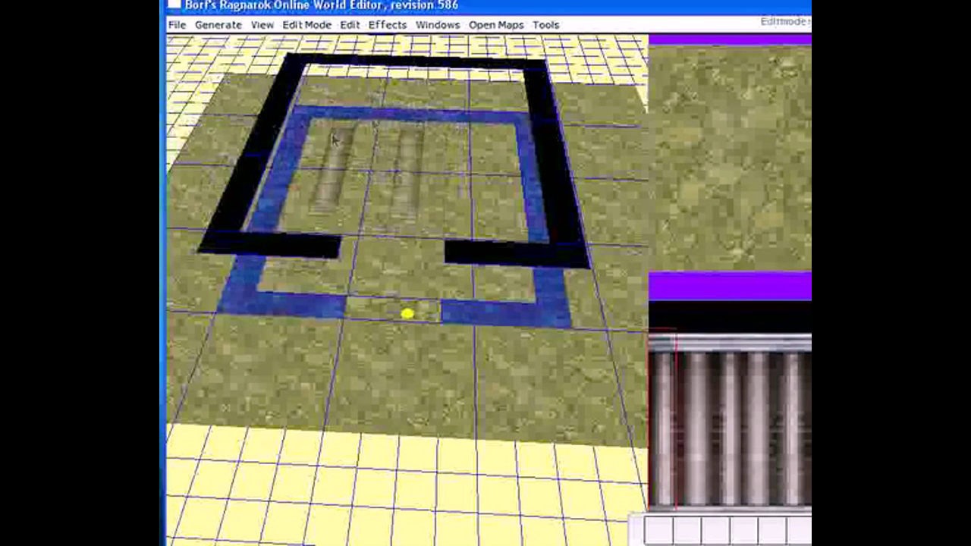
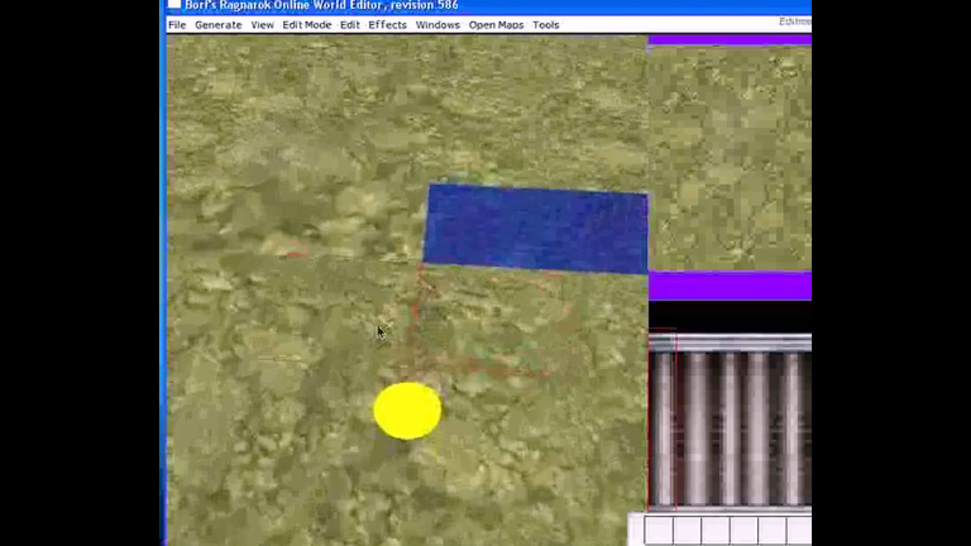
Try the column texture on the front wall face of the right near-side segment beside the entrance, and remove it again.
scroll(379, 332, down, 6)
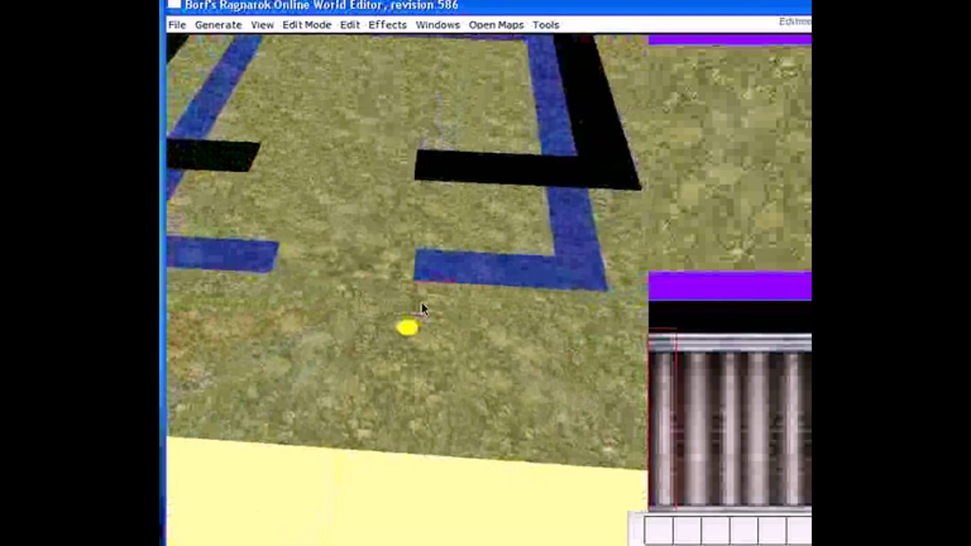
right_drag(425, 303, 560, 345)
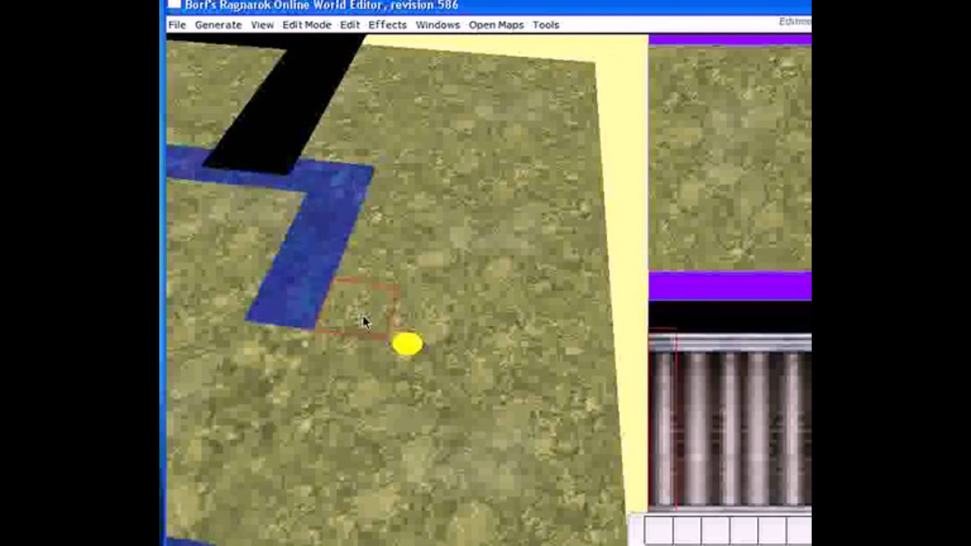
mouse_move(364, 321)
right_down()
mouse_move(265, 332)
mouse_move(409, 320)
right_up()
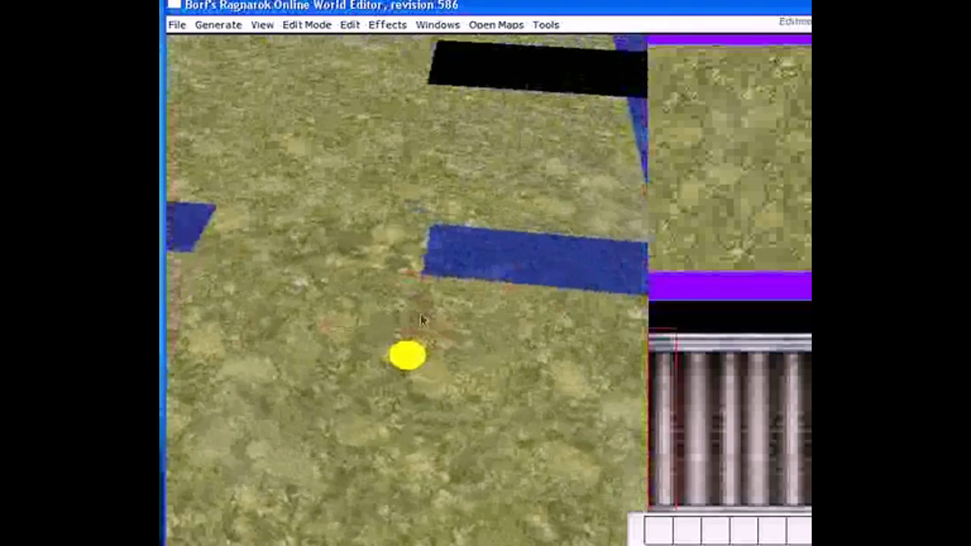
scroll(453, 311, down, 1)
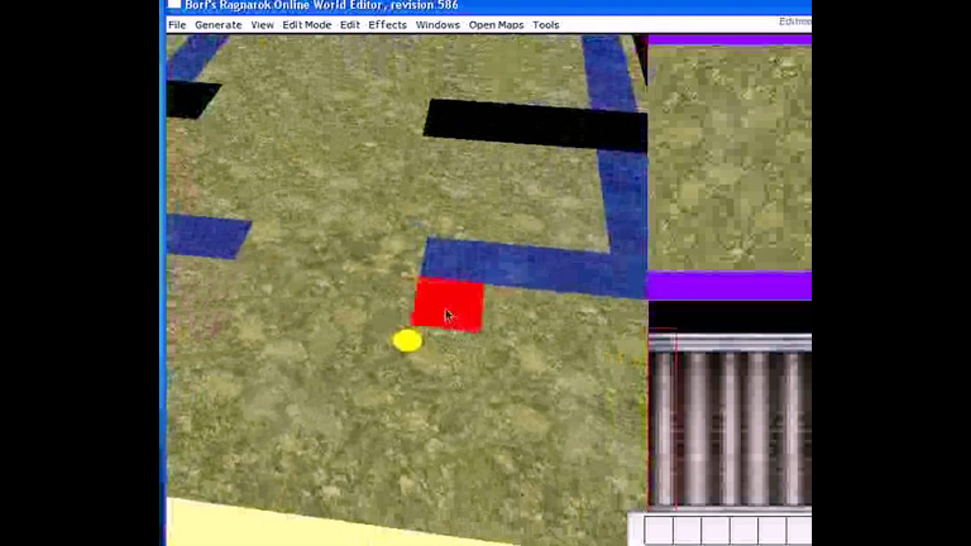
right_drag(444, 310, 321, 310)
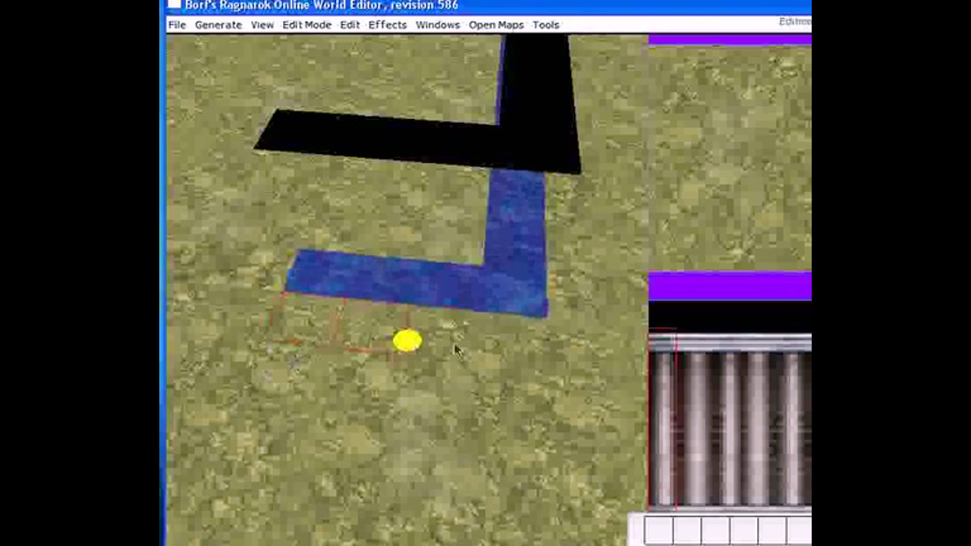
shift+right_drag(322, 322, 592, 341)
mouse_move(533, 410)
right_down()
mouse_move(329, 340)
mouse_move(320, 316)
right_up()
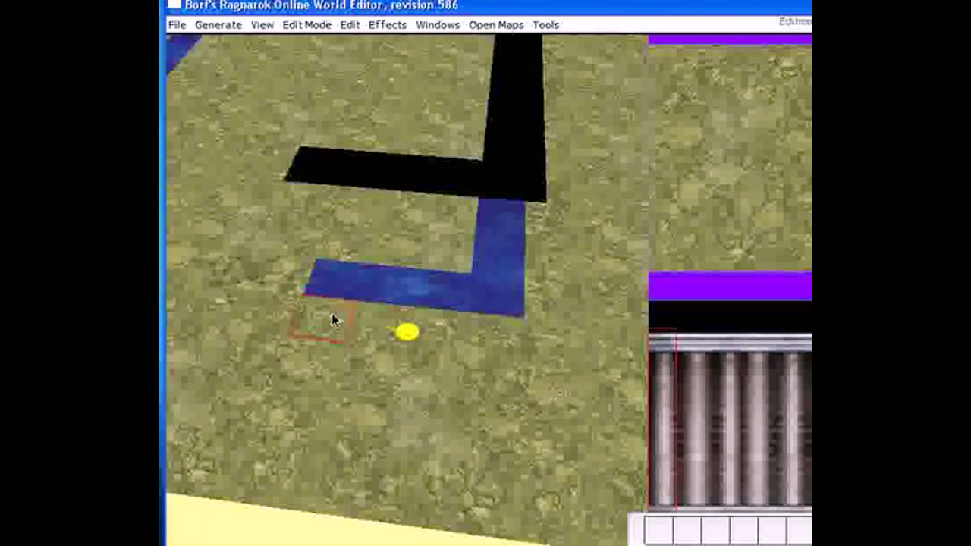
click(332, 314)
click(331, 313)
click(331, 313)
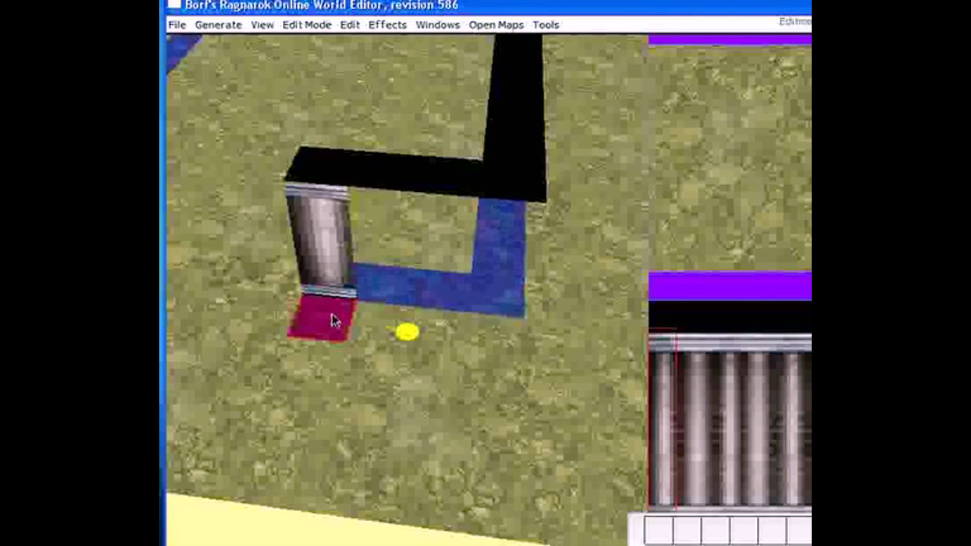
click(331, 318)
click(332, 313)
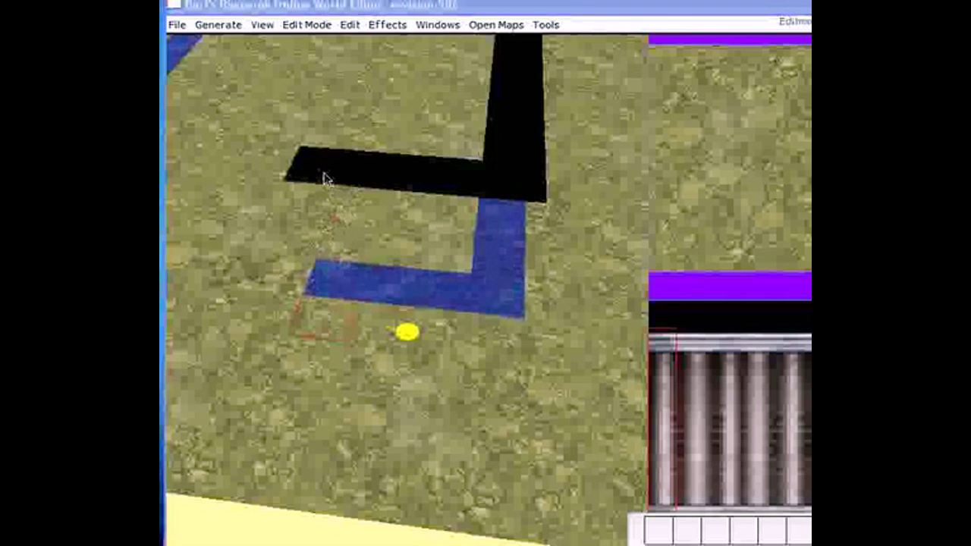
Apply the single-column strip tile by tile to three tiles of the right near-side segment's front wall.
click(339, 327)
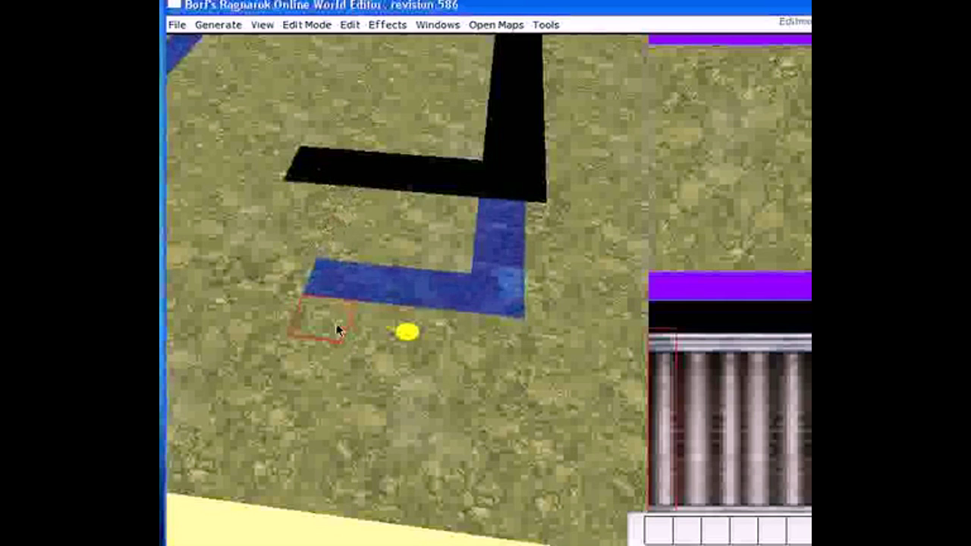
click(338, 329)
click(377, 326)
click(436, 327)
click(436, 326)
click(436, 327)
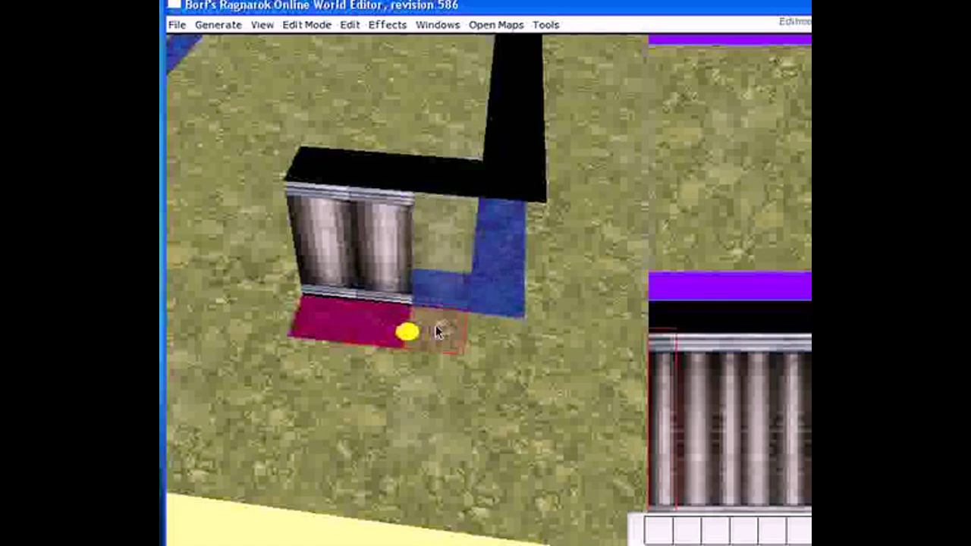
scroll(397, 331, up, 5)
scroll(385, 315, down, 5)
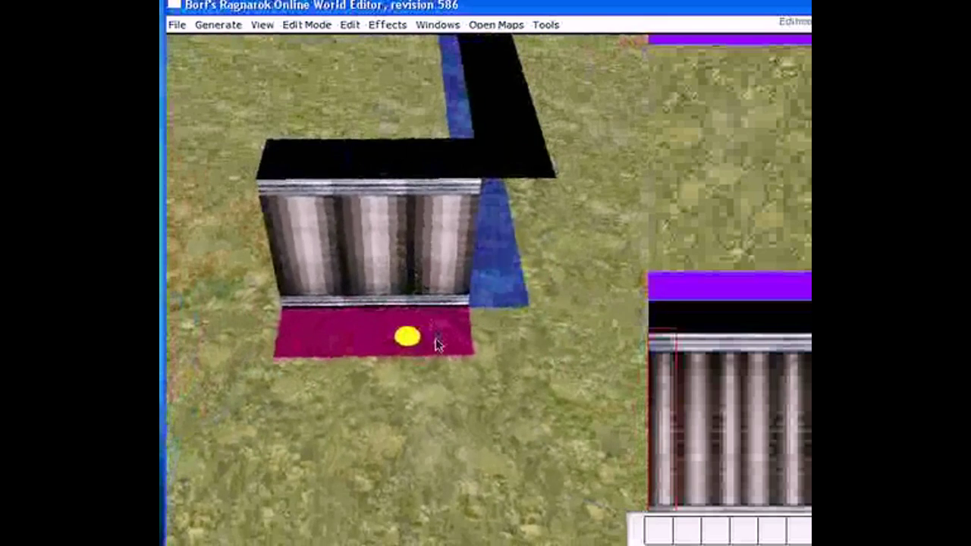
Remove the single-column texture from the two front wall tiles farthest from the entrance.
key(space)
key(space)
key(space)
key(space)
key(space)
key(space)
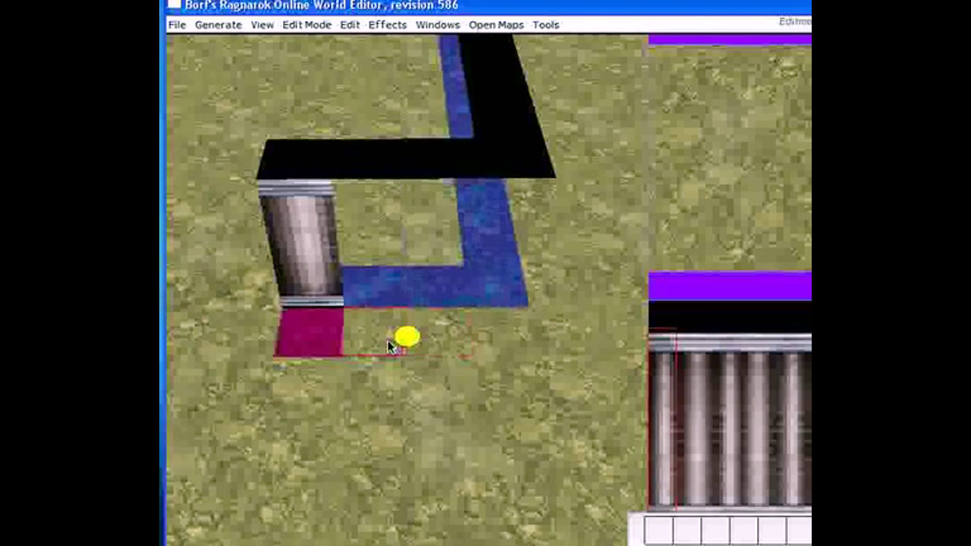
Return to texture editing, widen the full-height column selection to two columns, and switch back to wall editing.
key(F1)
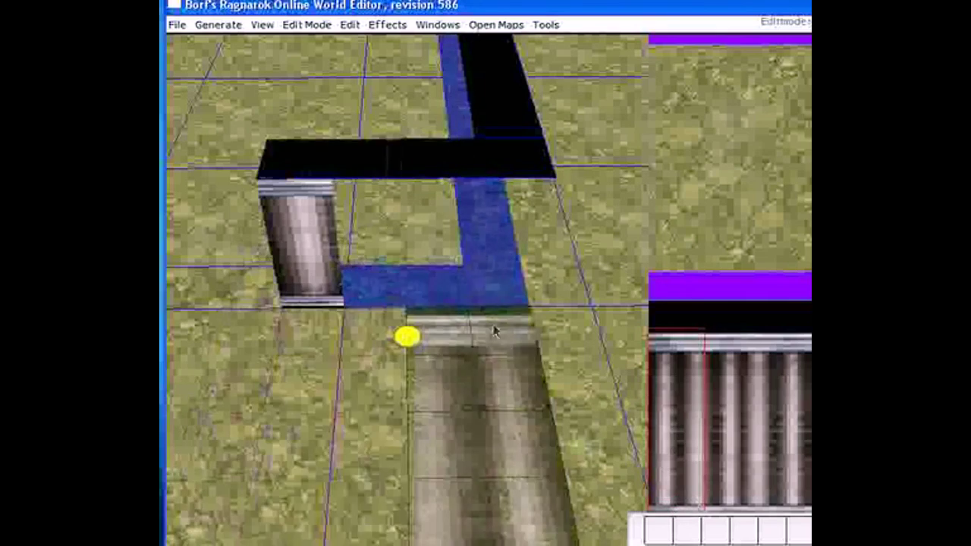
scroll(533, 338, down, 5)
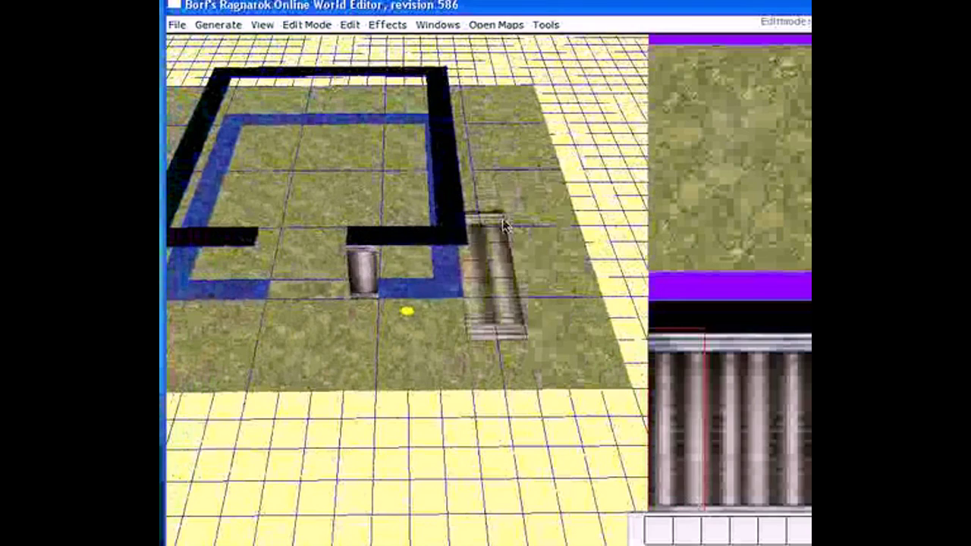
scroll(505, 226, up, 5)
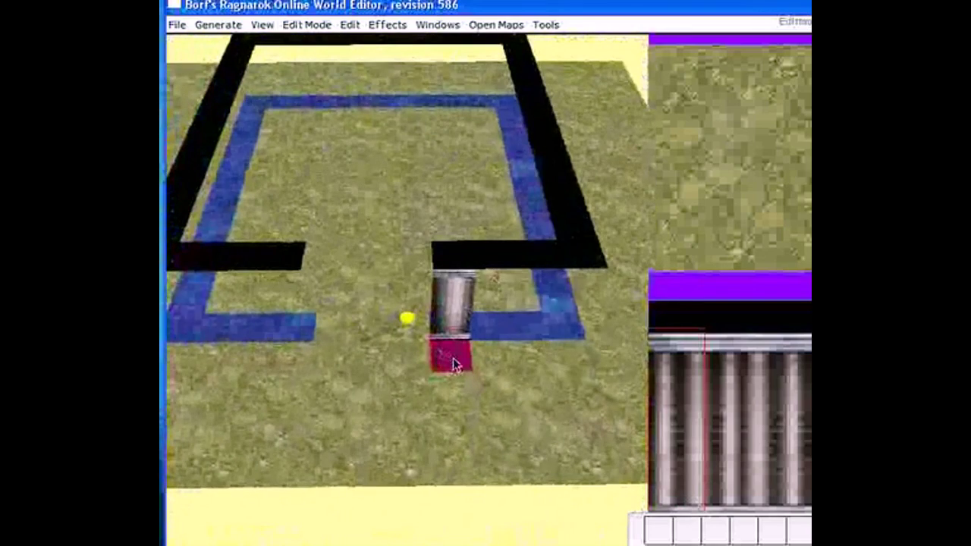
scroll(455, 356, up, 4)
scroll(444, 345, down, 4)
Try the two-column texture tile by tile on the right near-side segment's front wall, and clear all its tiles again.
click(422, 292)
click(423, 291)
click(422, 291)
click(423, 291)
click(488, 297)
click(536, 302)
click(536, 302)
click(485, 302)
click(424, 301)
click(379, 300)
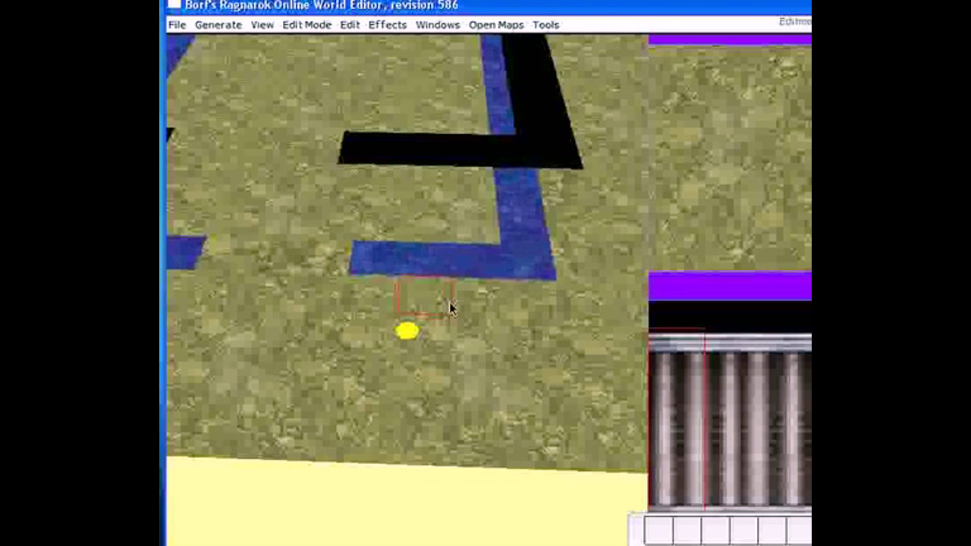
Cover the whole front wall of the right near-side segment with the two-column texture.
scroll(449, 302, down, 1)
click(378, 296)
click(431, 301)
mouse_move(432, 304)
mouse_down()
mouse_move(529, 301)
mouse_move(382, 299)
mouse_move(494, 302)
mouse_move(404, 298)
mouse_move(446, 306)
mouse_up()
key(space)
key(space)
key(w)
scroll(473, 231, up, 3)
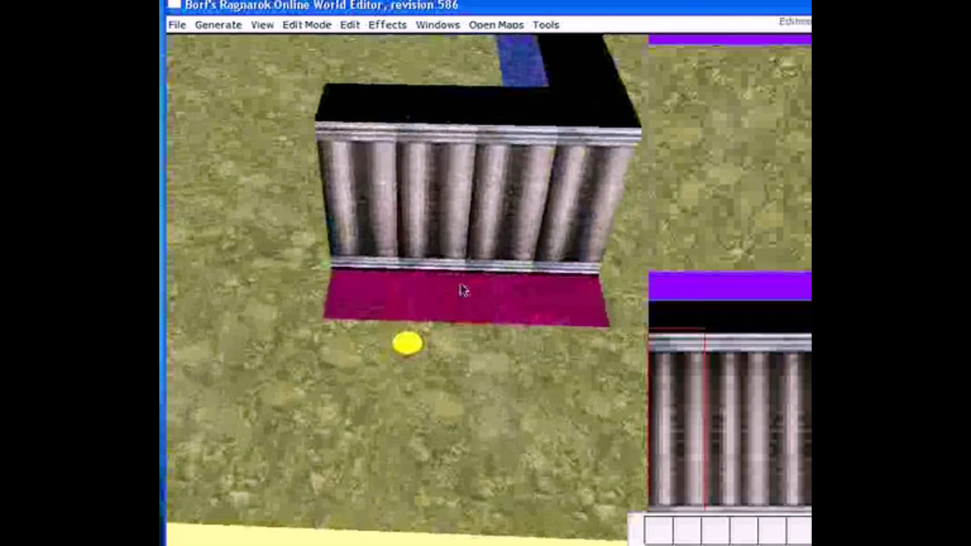
Cover the outer wall along the ring's right side with the two-column texture.
mouse_move(543, 285)
right_down()
mouse_move(479, 217)
mouse_move(385, 204)
mouse_move(519, 232)
mouse_move(389, 253)
mouse_move(271, 223)
mouse_move(494, 221)
mouse_move(389, 160)
mouse_move(379, 141)
mouse_move(364, 169)
mouse_move(499, 219)
mouse_move(369, 204)
mouse_move(335, 161)
mouse_move(400, 408)
right_up()
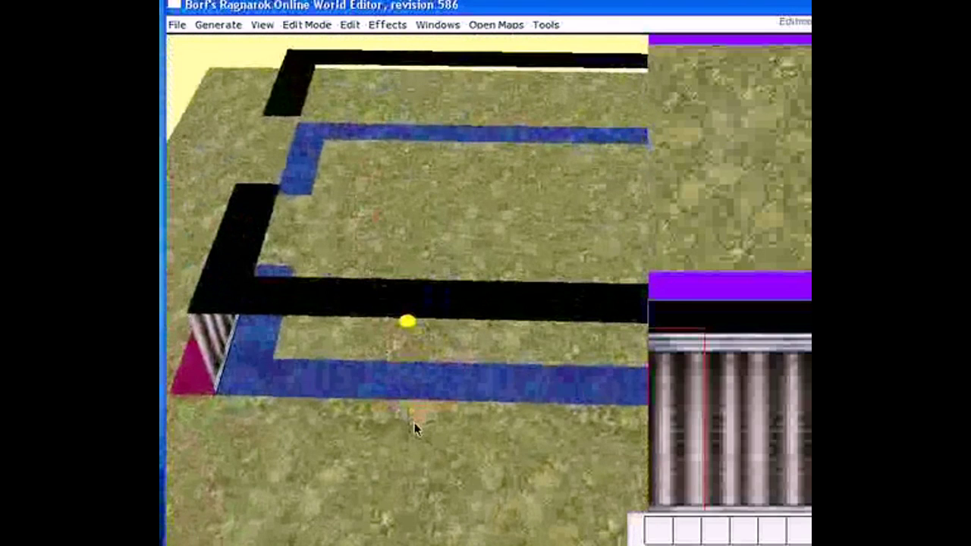
click(415, 426)
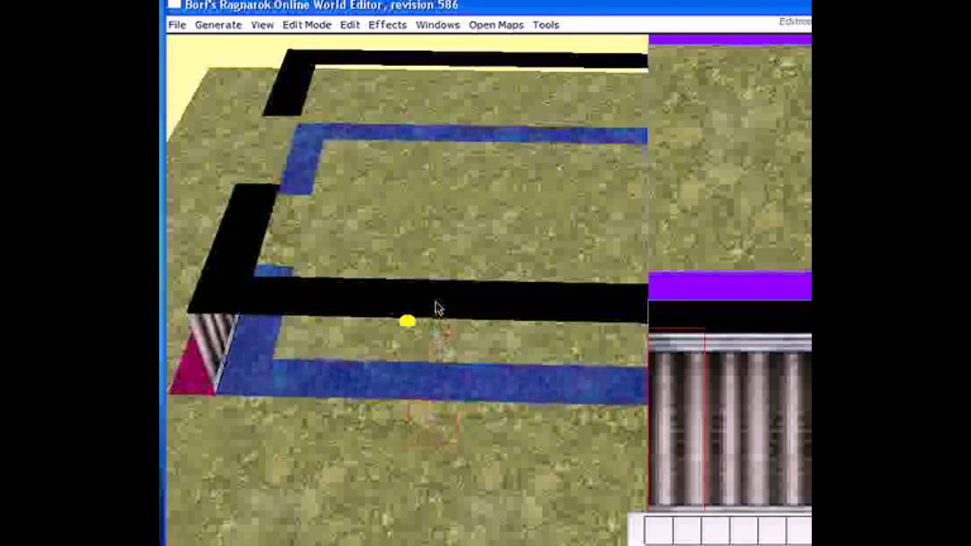
mouse_move(436, 303)
shift+right_down()
mouse_move(469, 313)
mouse_move(520, 359)
mouse_move(443, 368)
mouse_move(423, 332)
mouse_move(431, 313)
shift+right_up()
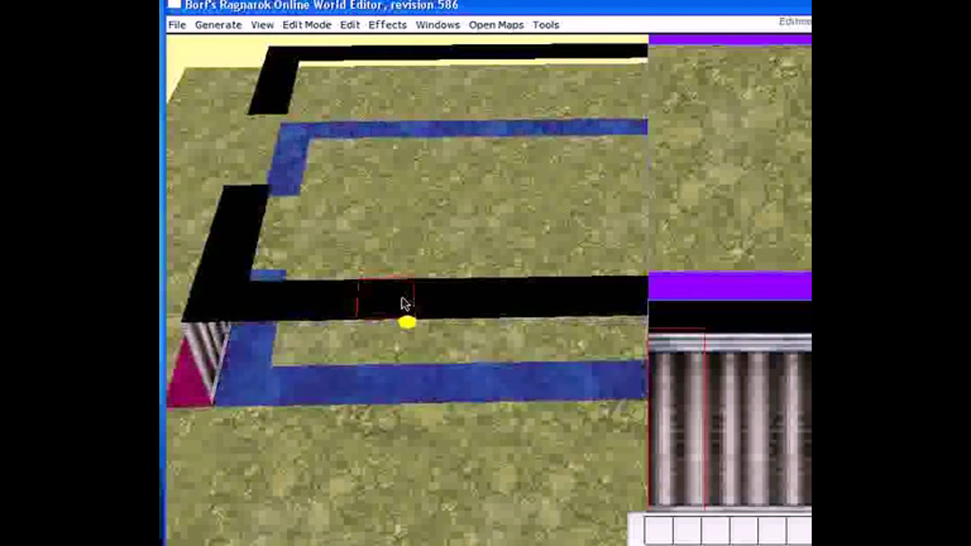
key(w)
right_drag(367, 287, 407, 334)
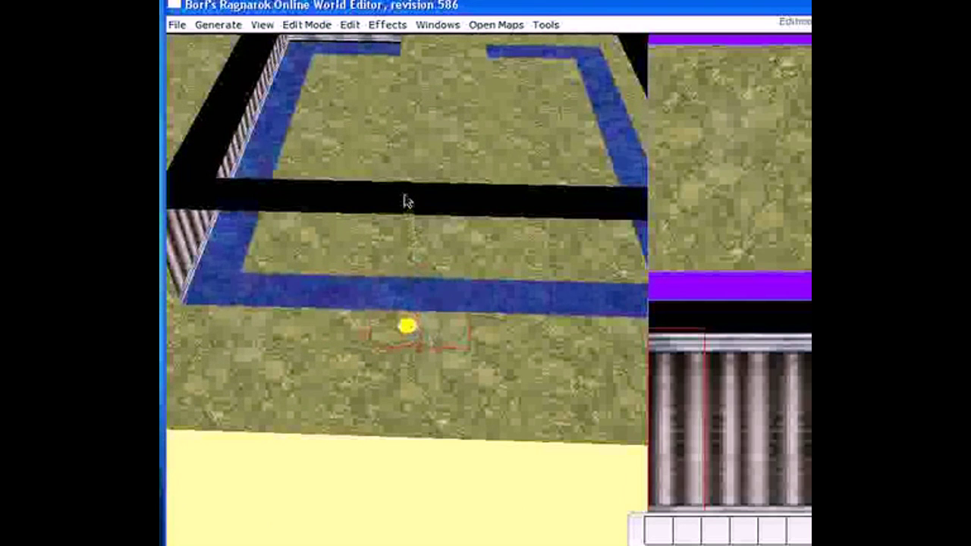
Try the two-column texture on a single tile of the ring's outer back wall, and remove it again.
key(space)
key(space)
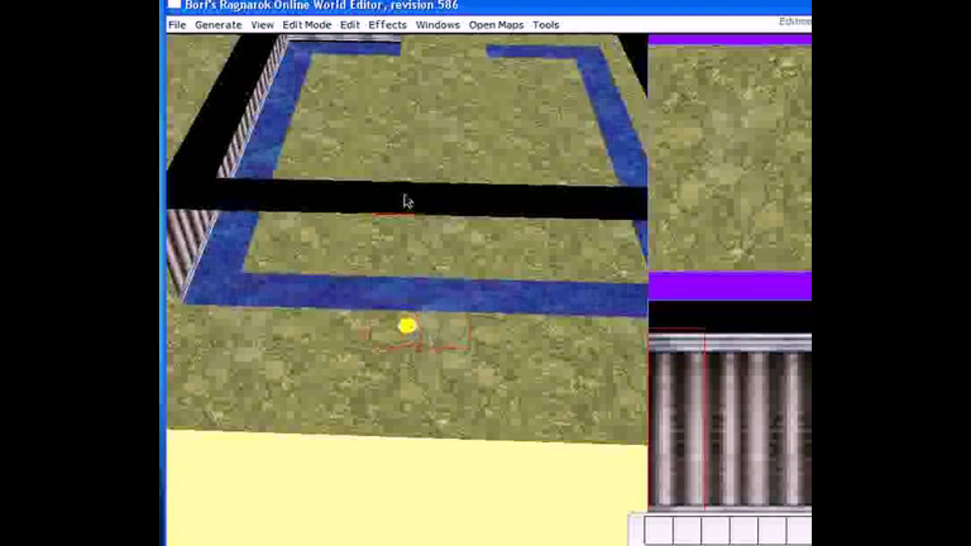
key(space)
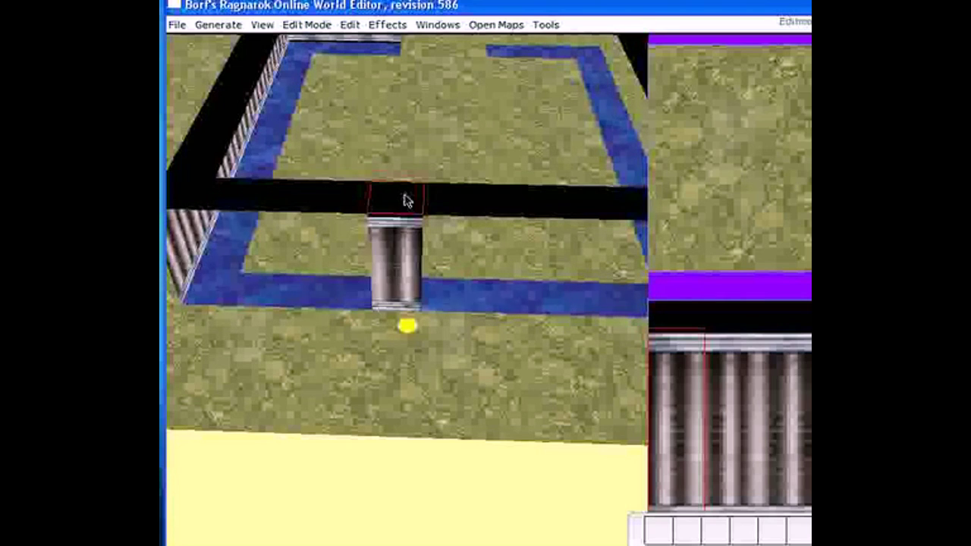
key(p)
mouse_move(406, 195)
right_down()
mouse_move(514, 159)
mouse_move(396, 158)
mouse_move(521, 134)
mouse_move(351, 126)
mouse_move(462, 190)
mouse_move(313, 122)
mouse_move(483, 190)
mouse_move(444, 164)
mouse_move(314, 189)
mouse_move(471, 200)
mouse_move(440, 217)
mouse_move(468, 132)
mouse_move(459, 184)
right_up()
mouse_move(440, 307)
right_down()
mouse_move(417, 314)
mouse_move(430, 344)
right_up()
scroll(415, 300, down, 2)
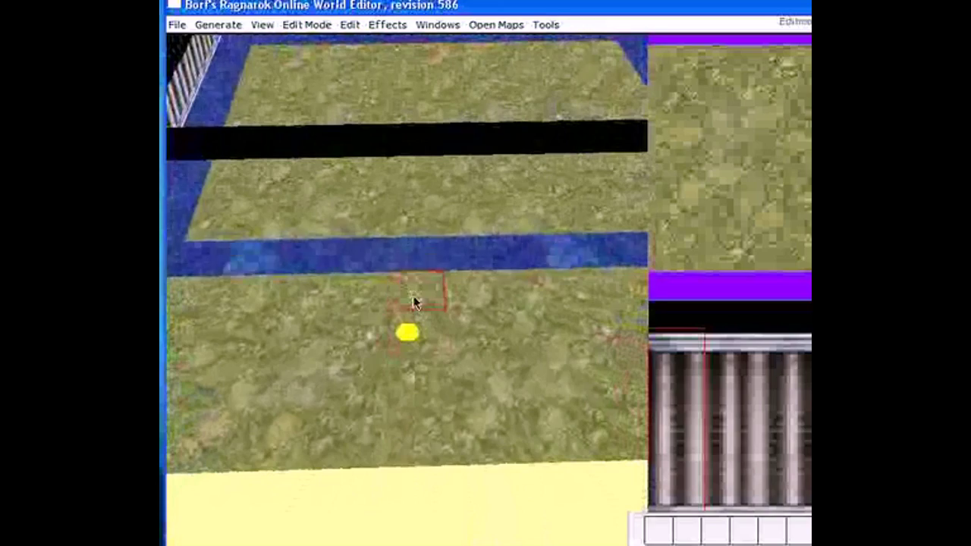
Fill the entire outer back wall of the ring with the two-column texture in one go.
click(413, 297)
click(414, 297)
click(414, 297)
shift+click(414, 297)
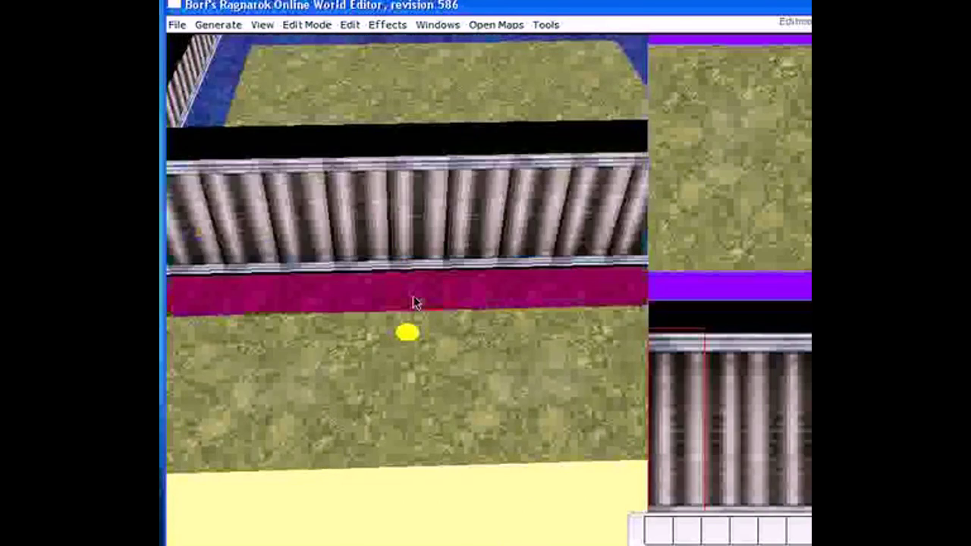
scroll(420, 299, down, 3)
Fill the outer left side and the front of the left near-side segment with the two-column texture.
mouse_move(420, 299)
right_down()
mouse_move(494, 271)
mouse_move(385, 234)
mouse_move(368, 329)
mouse_move(445, 323)
mouse_move(355, 317)
mouse_move(386, 315)
right_up()
right_drag(313, 313, 558, 227)
click(354, 291)
key(ctrl+z)
shift+click(355, 292)
mouse_move(354, 292)
right_down()
mouse_move(483, 152)
mouse_move(478, 181)
mouse_move(518, 312)
mouse_move(548, 320)
mouse_move(473, 326)
mouse_move(473, 334)
right_up()
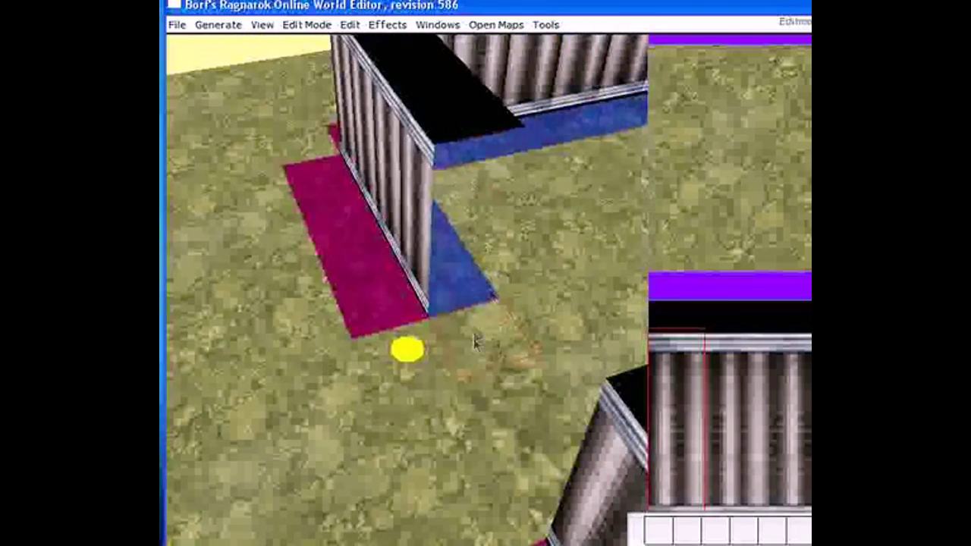
Texture the end faces of both near-side segments that flank the entrance.
key(w)
mouse_move(342, 303)
right_down()
mouse_move(589, 255)
mouse_move(528, 276)
right_up()
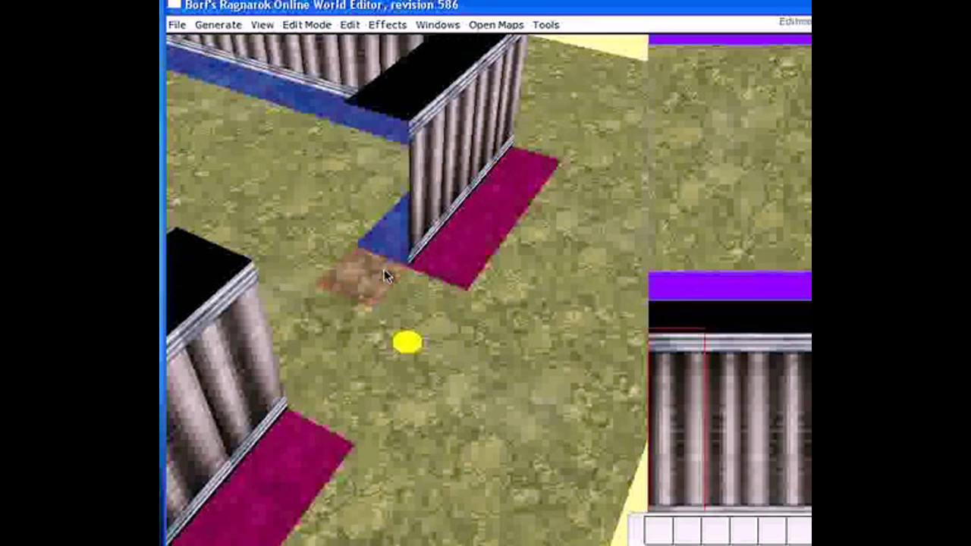
key(w)
mouse_move(384, 273)
right_down()
mouse_move(325, 206)
mouse_move(273, 198)
mouse_move(343, 159)
mouse_move(533, 235)
mouse_move(565, 183)
mouse_move(555, 213)
mouse_move(470, 126)
mouse_move(481, 150)
mouse_move(429, 251)
mouse_move(340, 262)
mouse_move(365, 314)
right_up()
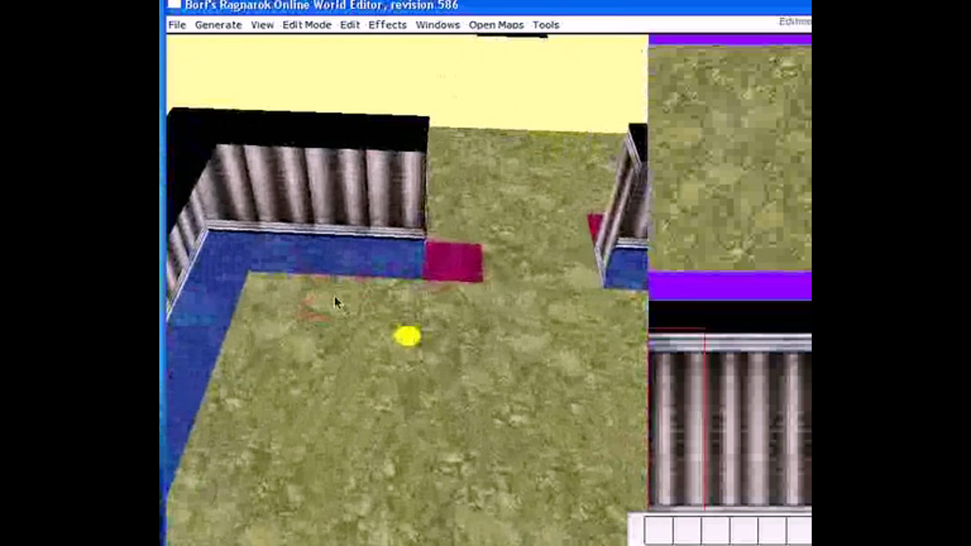
Fill the inner wall face of the right near-side segment with the two-column texture.
click(337, 302)
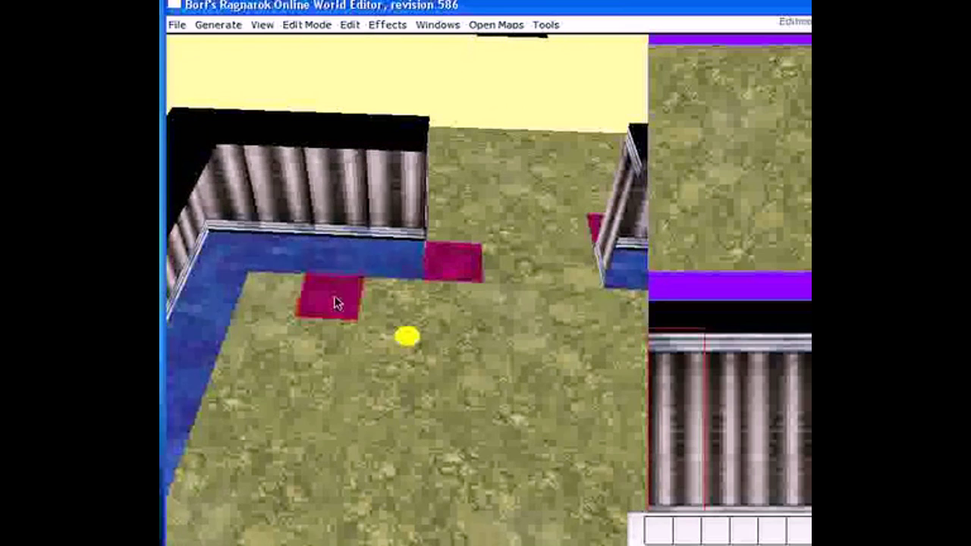
click(337, 303)
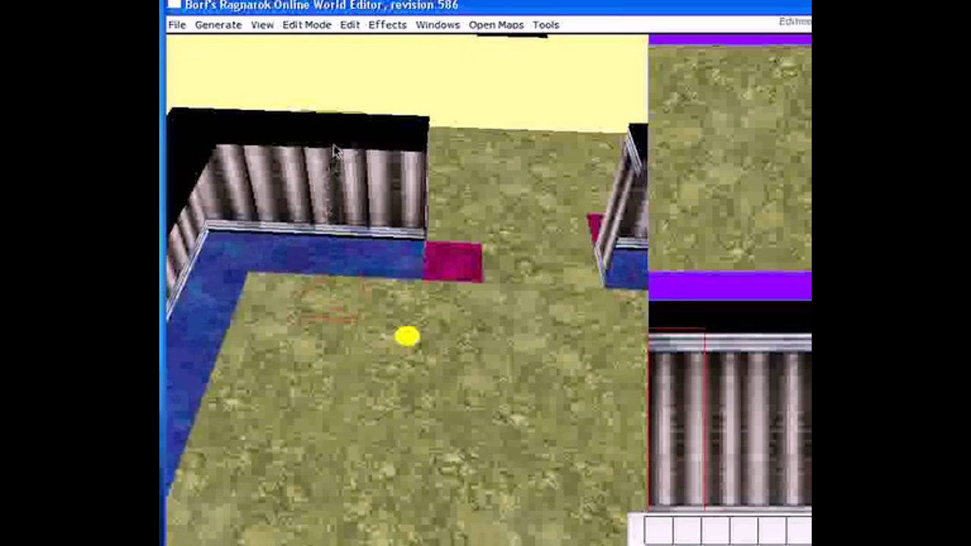
key(p)
key(p)
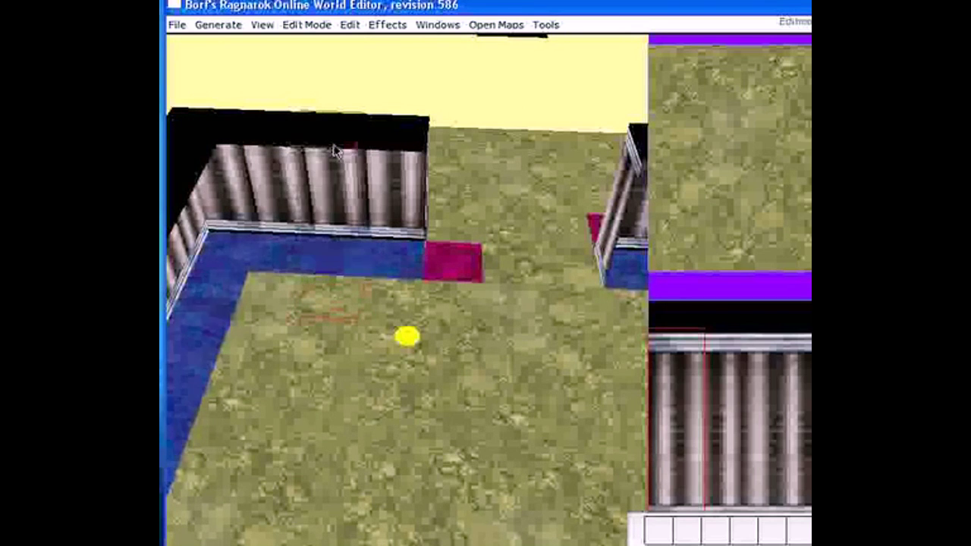
key(shift+p)
right_drag(419, 287, 385, 281)
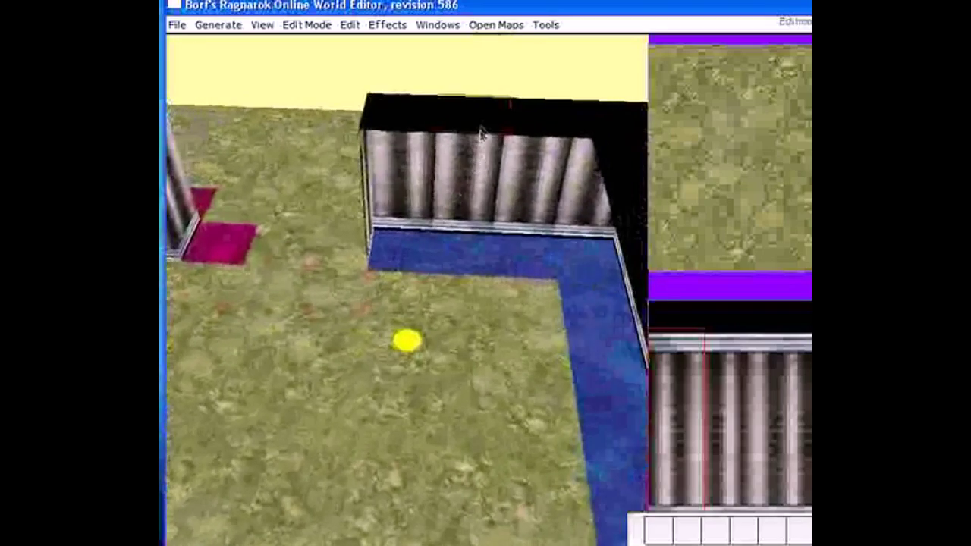
Fill the inner wall face of the left near-side segment with the two-column texture.
key(p)
key(p)
key(shift+p)
scroll(288, 265, down, 4)
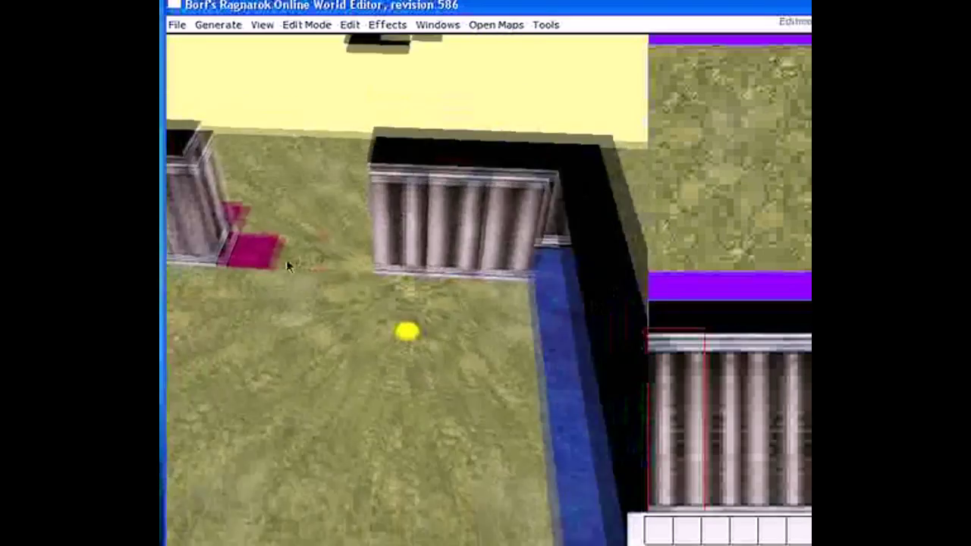
Fill the inner wall along the ring's left side with the two-column texture.
mouse_move(284, 264)
shift+right_down()
mouse_move(637, 220)
mouse_move(464, 305)
shift+right_up()
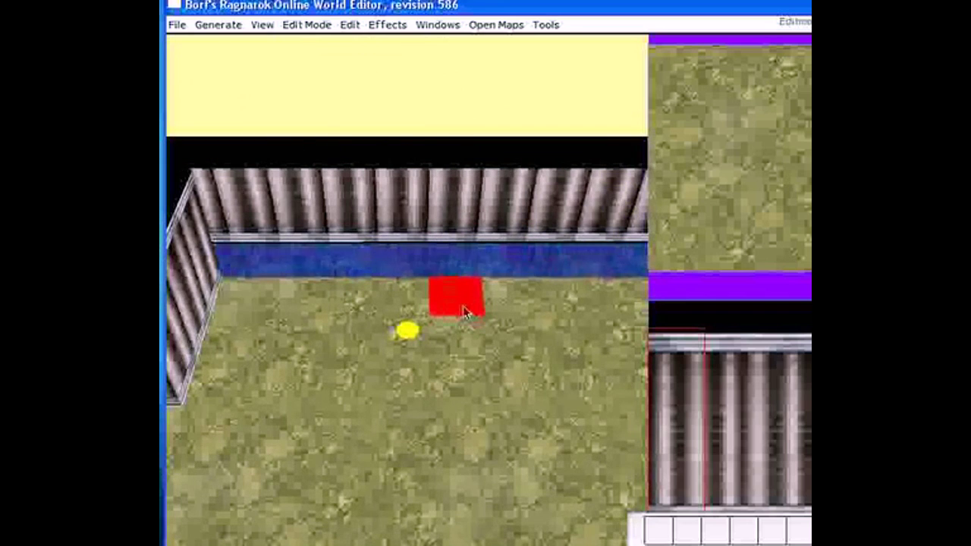
click(465, 311)
right_drag(466, 310, 485, 302)
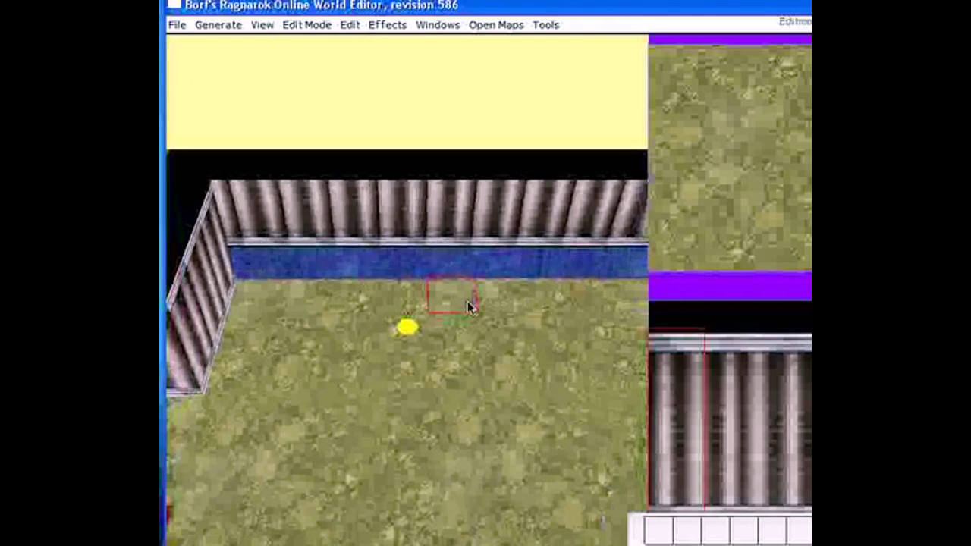
click(464, 176)
key(ctrl+z)
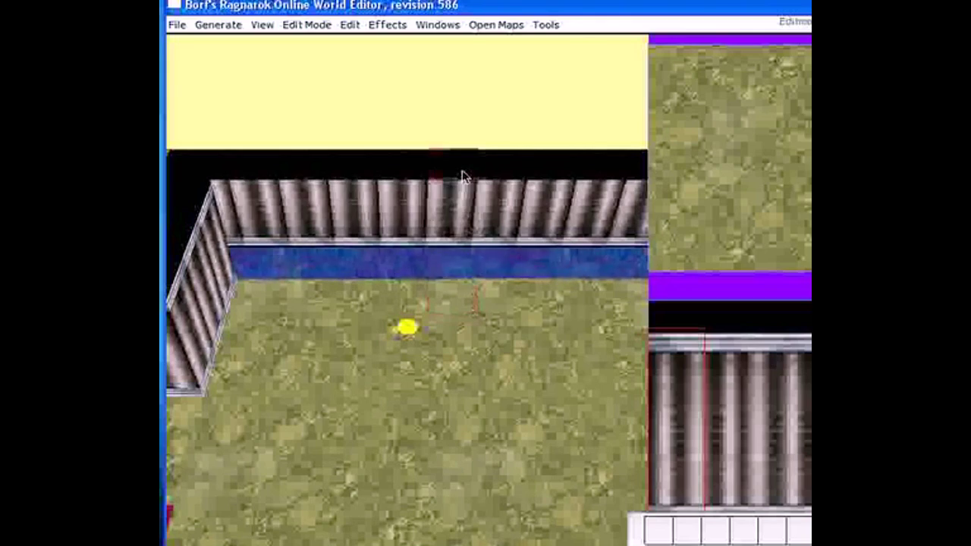
click(464, 176)
shift+click(464, 176)
Fill the inner wall along the ring's right side with the two-column texture.
mouse_move(464, 176)
right_down()
mouse_move(525, 211)
mouse_move(520, 232)
mouse_move(578, 346)
mouse_move(593, 339)
mouse_move(485, 284)
mouse_move(412, 287)
right_up()
scroll(520, 233, up, 4)
click(426, 266)
key(ctrl+z)
click(426, 267)
key(ctrl+z)
shift+click(427, 267)
scroll(426, 267, down, 5)
Fill the inner back wall of the ring with the two-column texture, and check the whole ring from the front.
mouse_move(426, 267)
right_down()
mouse_move(356, 237)
mouse_move(369, 283)
mouse_move(422, 290)
right_up()
scroll(422, 290, up, 6)
scroll(446, 241, down, 1)
right_drag(446, 241, 440, 244)
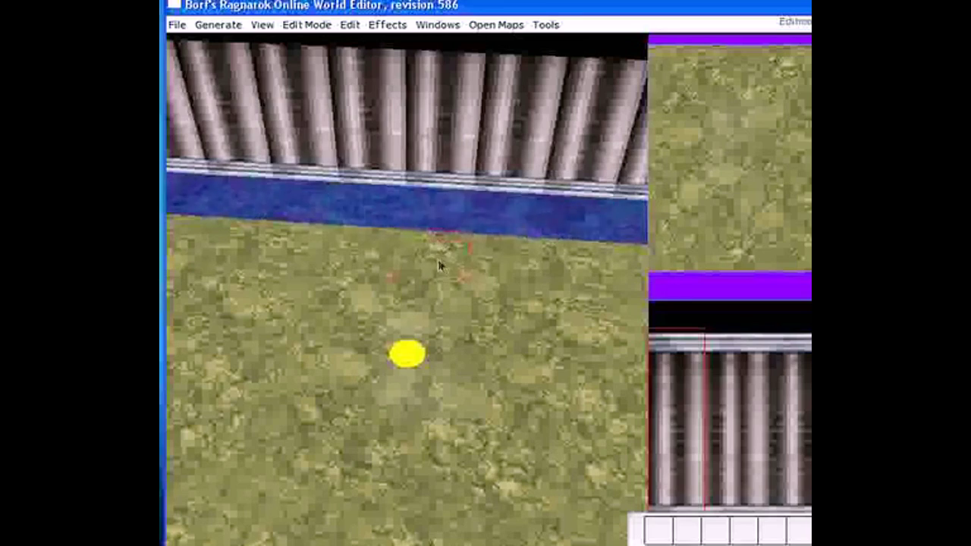
scroll(423, 270, down, 5)
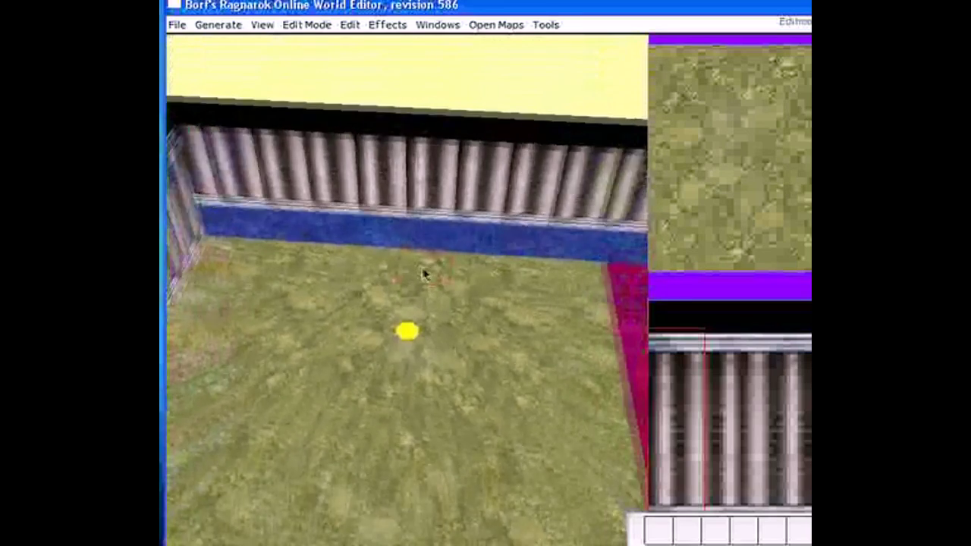
key(w)
key(w)
key(shift+w)
right_drag(552, 364, 616, 119)
scroll(629, 182, up, 5)
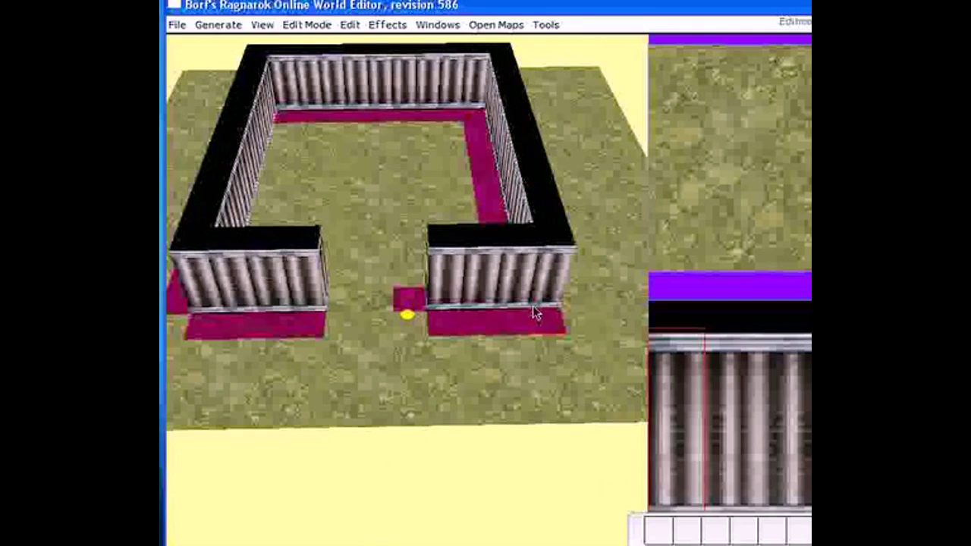
Return to texture editing and save the map with the fully walled ring.
key(F1)
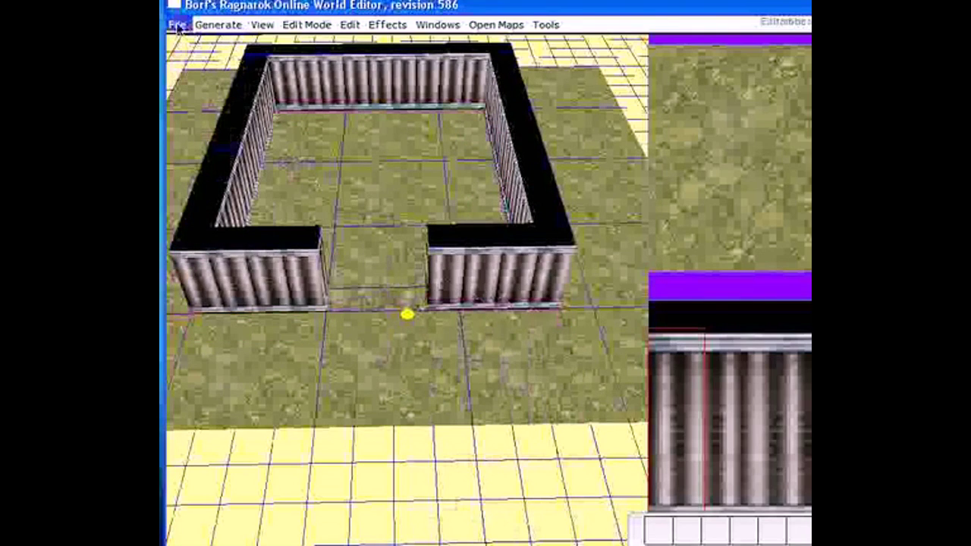
click(177, 25)
click(201, 117)
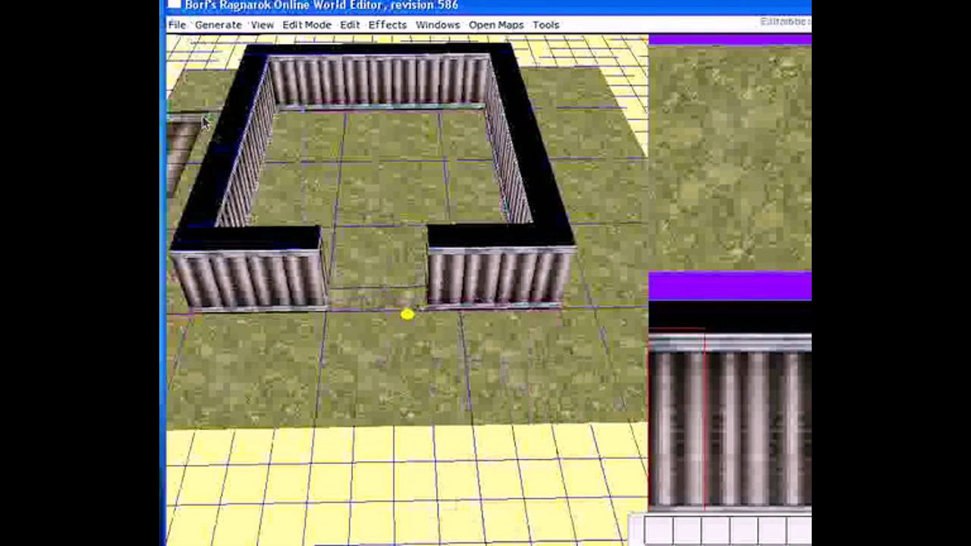
Bring the empty grass plot marked 2 into view.
scroll(352, 255, down, 5)
scroll(500, 204, up, 4)
scroll(502, 203, down, 5)
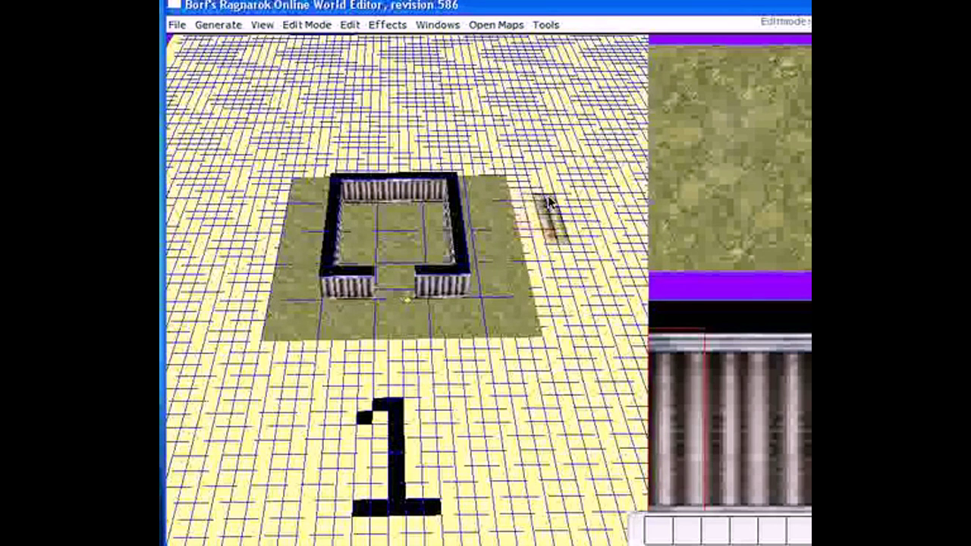
scroll(549, 202, up, 4)
right_drag(631, 199, 422, 178)
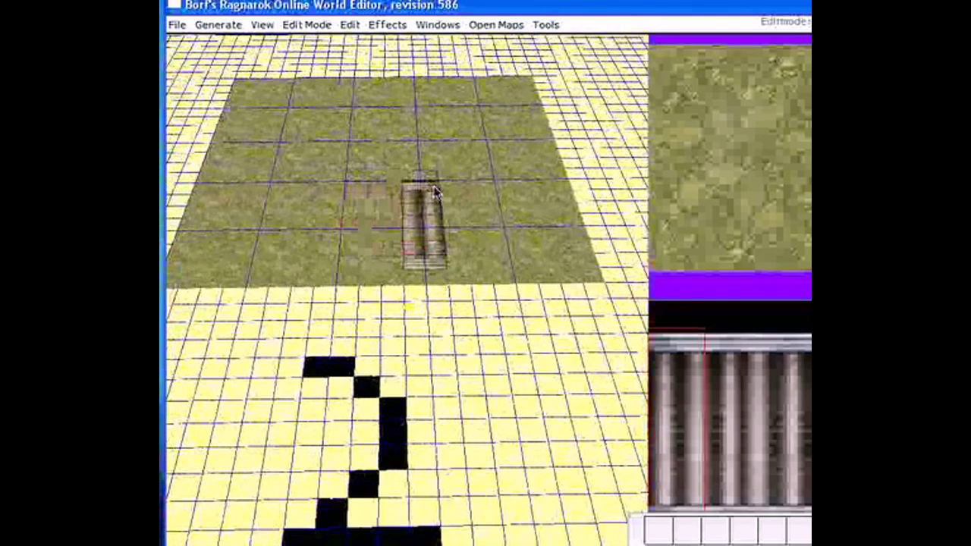
Switch to Detail Terrain Edit mode for shaping the grass plot marked 2.
scroll(382, 129, up, 4)
right_drag(385, 128, 394, 254)
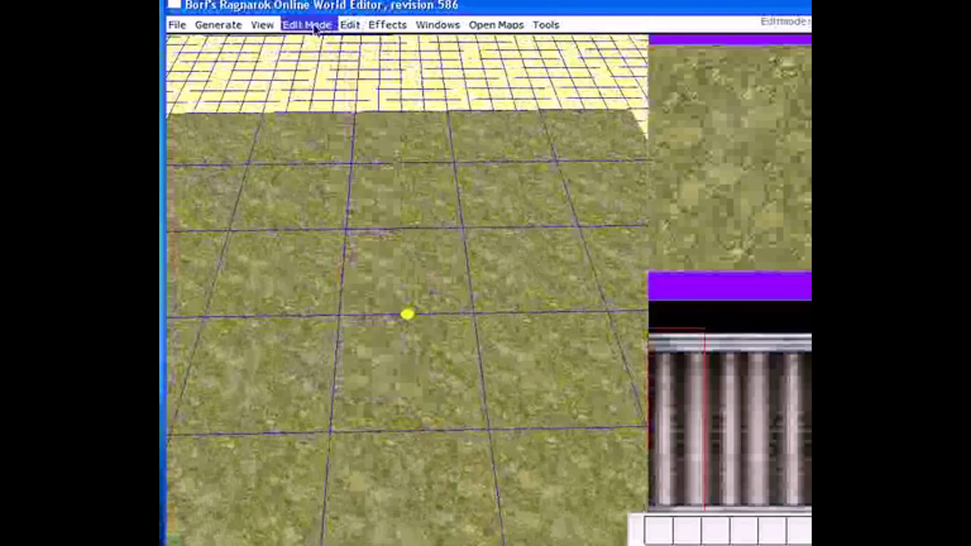
click(315, 27)
mouse_move(339, 83)
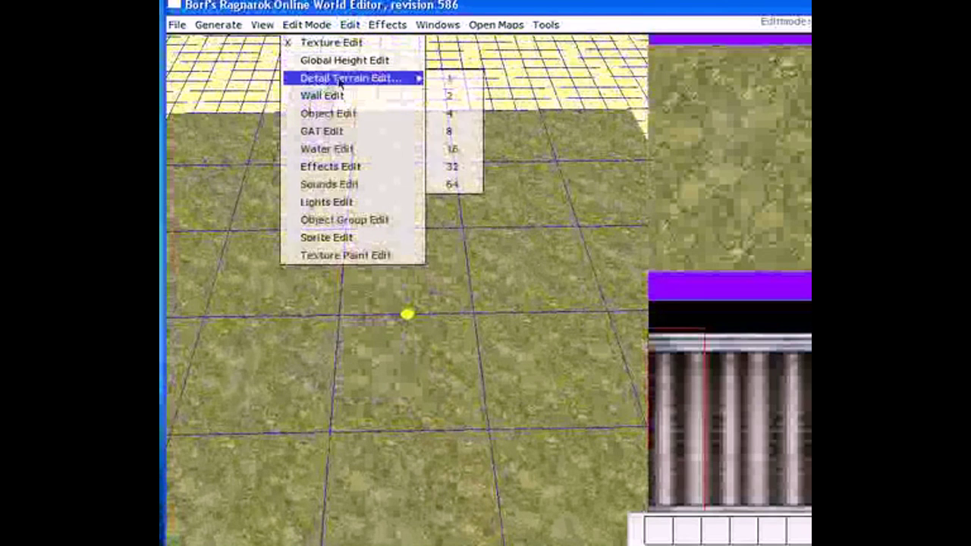
click(461, 79)
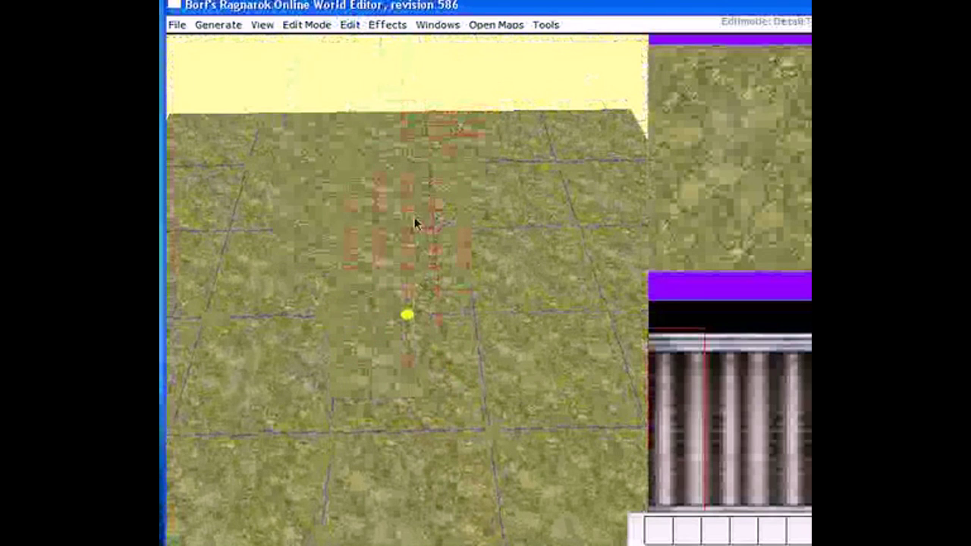
scroll(404, 216, up, 5)
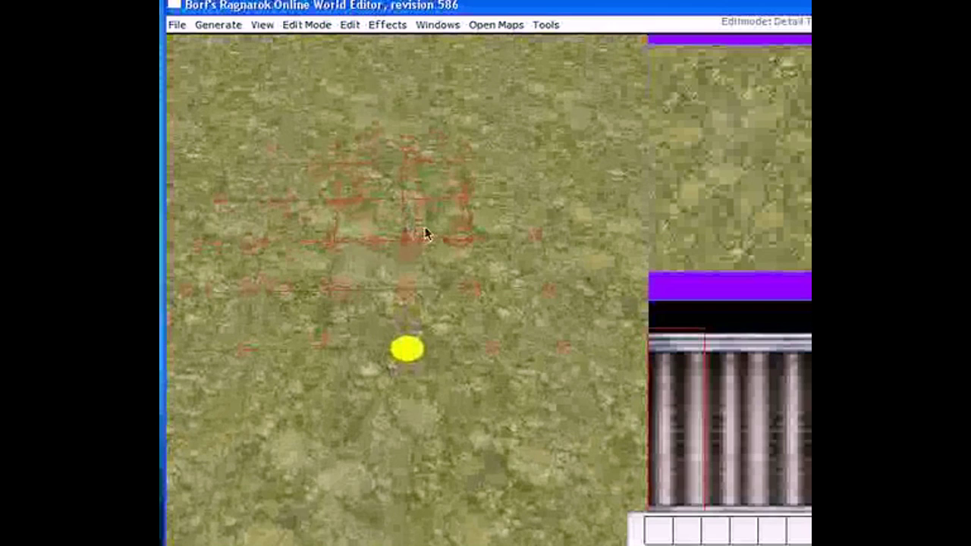
scroll(424, 234, down, 6)
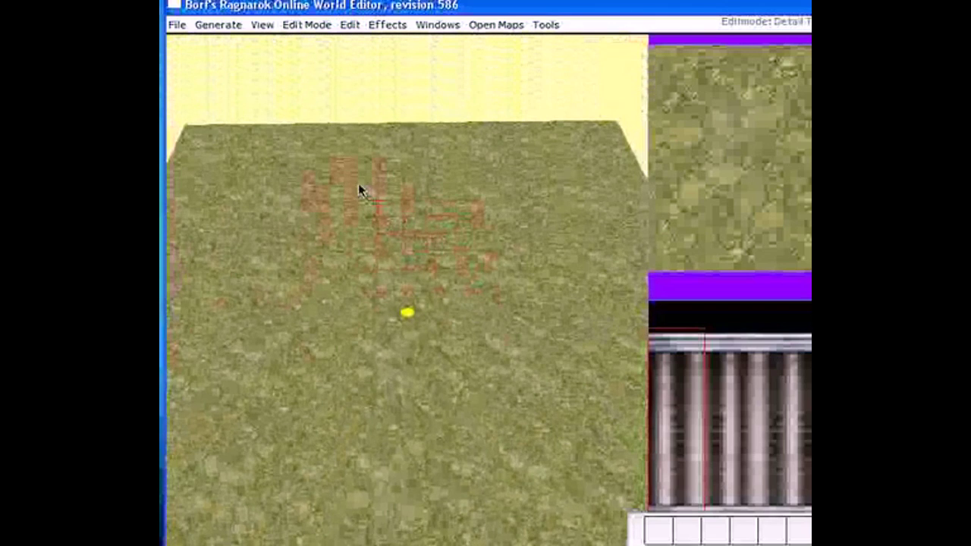
Try a small height change near the middle of the grass plot, and turn on Sloping.
click(351, 25)
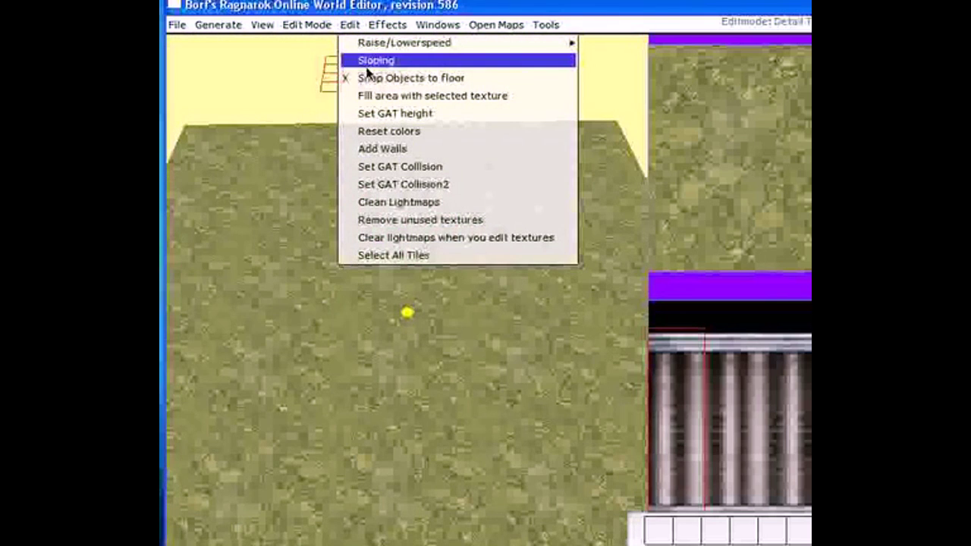
click(405, 336)
click(407, 298)
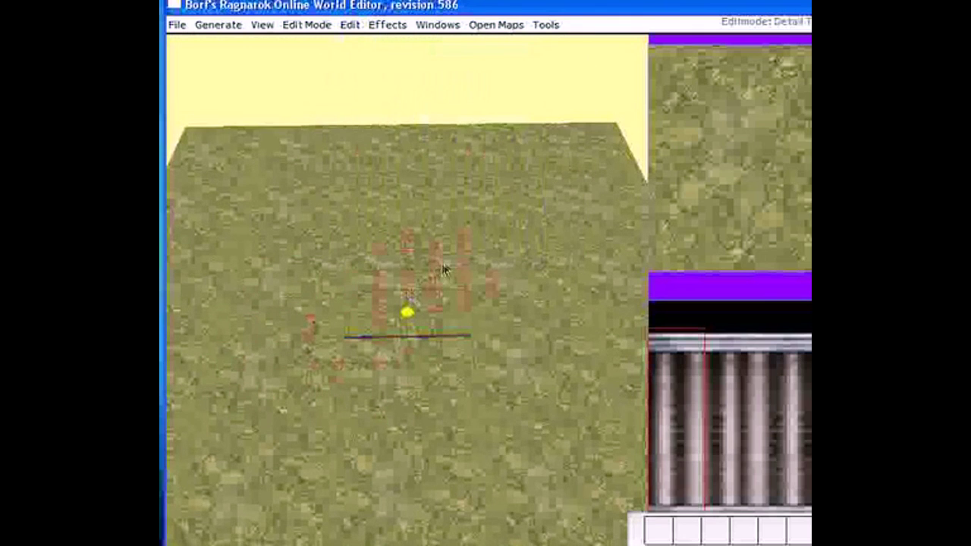
shift+right_drag(383, 293, 427, 410)
mouse_move(293, 407)
shift+right_down()
mouse_move(403, 415)
mouse_move(339, 418)
mouse_move(378, 410)
mouse_move(487, 335)
mouse_move(339, 341)
mouse_move(505, 268)
mouse_move(477, 382)
mouse_move(362, 33)
shift+right_up()
click(350, 25)
click(372, 63)
Sculpt gentle, sloped height variations across the grass plot out to its edges.
scroll(430, 286, up, 8)
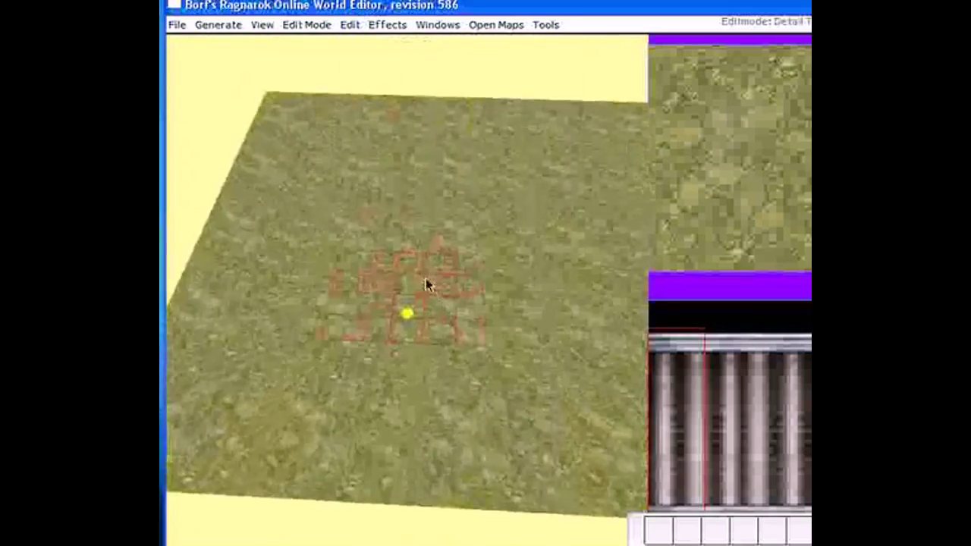
shift+right_drag(483, 185, 443, 241)
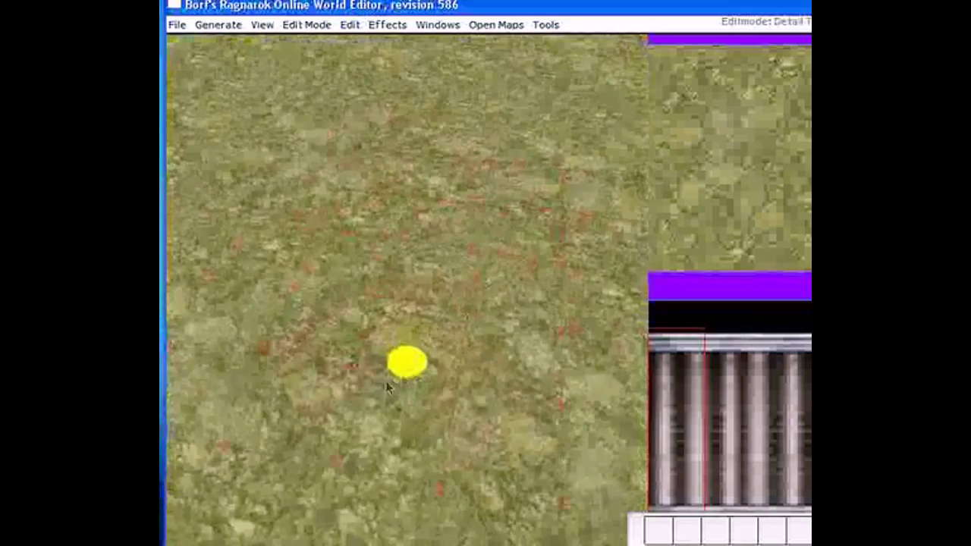
scroll(451, 232, down, 5)
scroll(455, 242, down, 4)
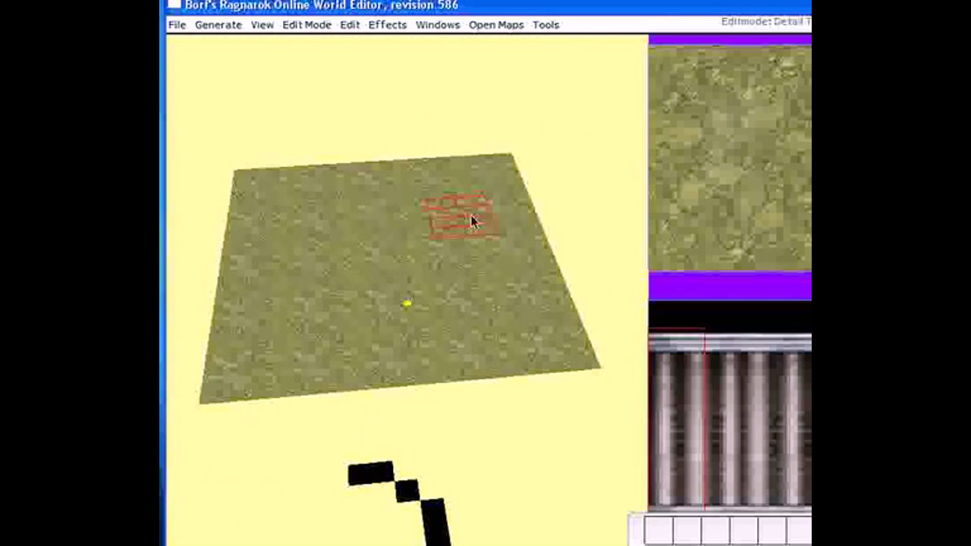
mouse_move(353, 208)
right_down()
mouse_move(337, 192)
mouse_move(326, 332)
mouse_move(461, 259)
mouse_move(431, 215)
mouse_move(342, 203)
right_up()
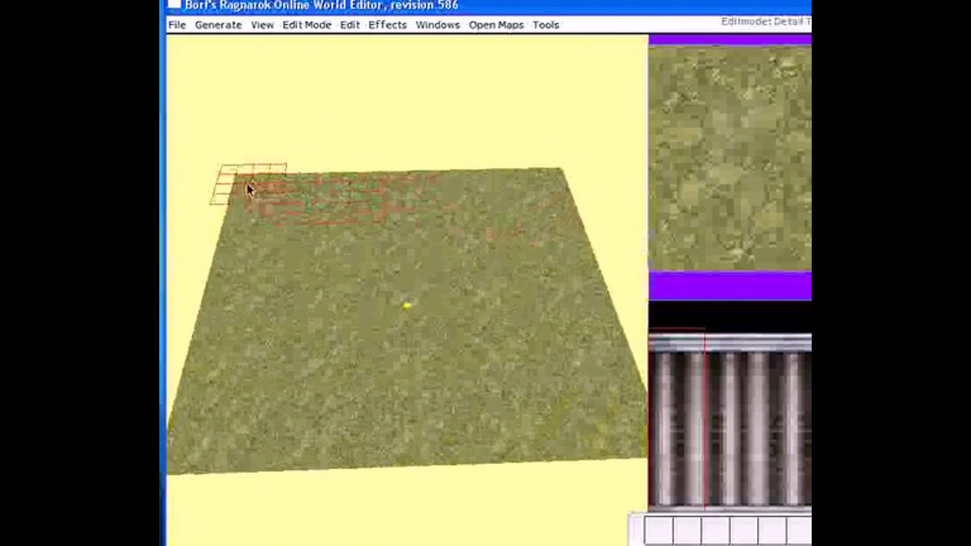
mouse_move(404, 266)
mouse_down()
mouse_move(377, 336)
mouse_move(552, 412)
mouse_move(272, 405)
mouse_up()
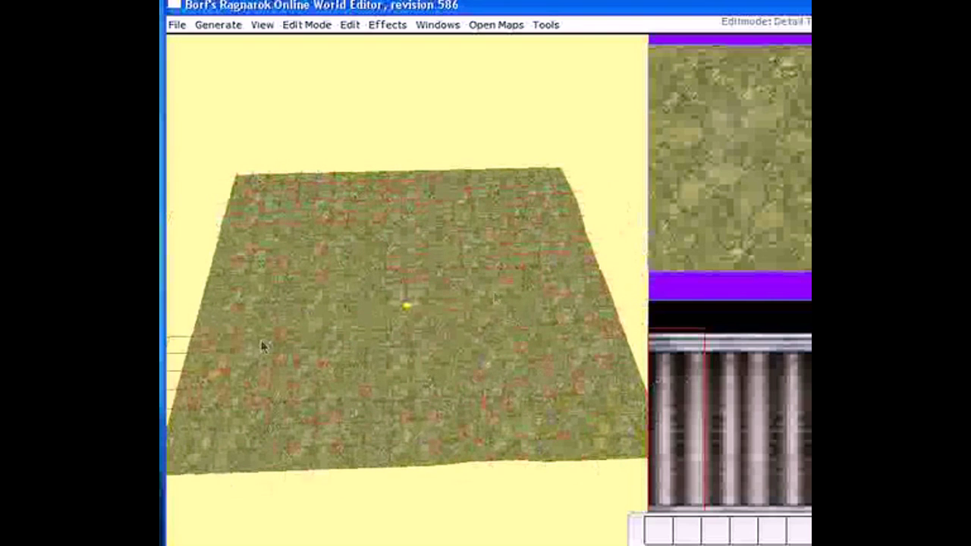
key(ctrl+z)
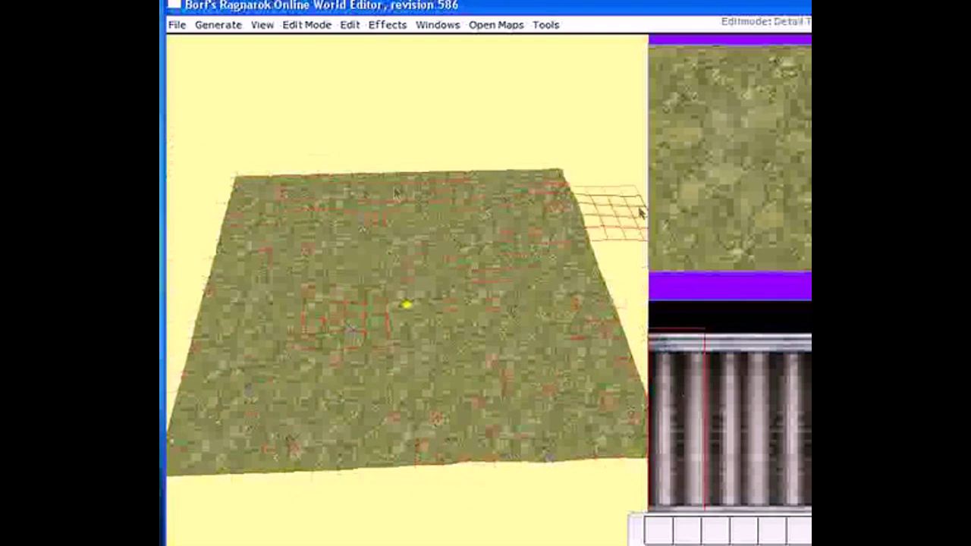
Examine the sculpted grass plot close up and from several angles to judge its slopes and edges.
mouse_move(444, 209)
right_down()
mouse_move(268, 235)
mouse_move(297, 325)
right_up()
scroll(297, 326, up, 6)
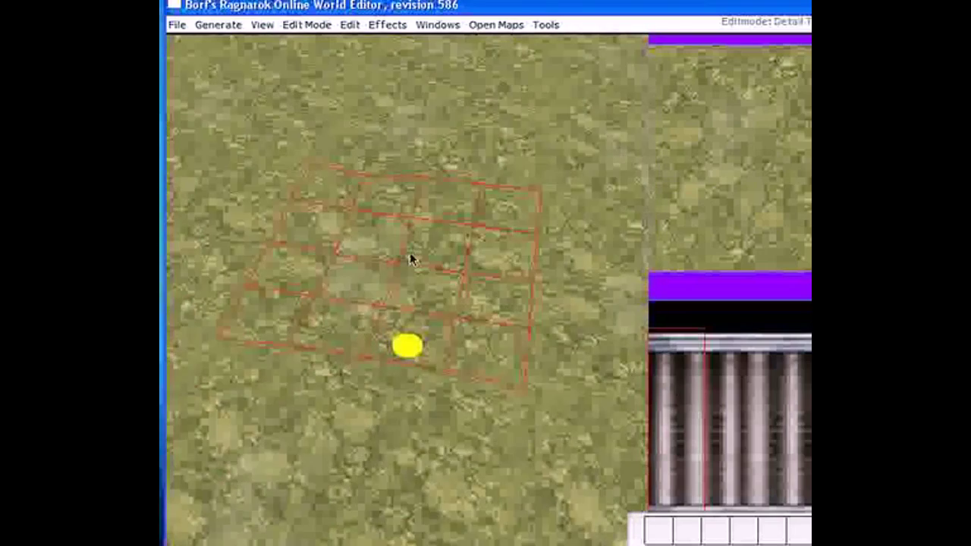
scroll(409, 260, down, 3)
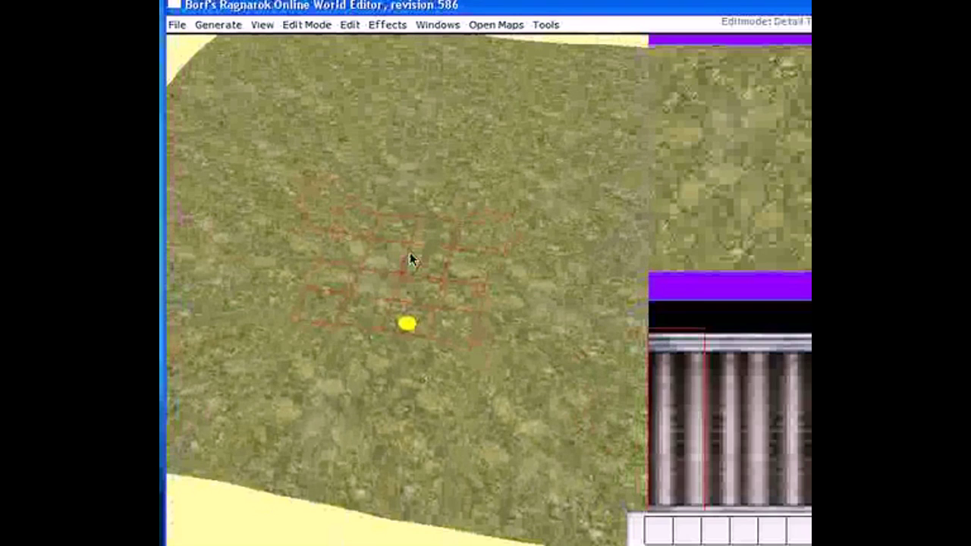
scroll(409, 259, down, 5)
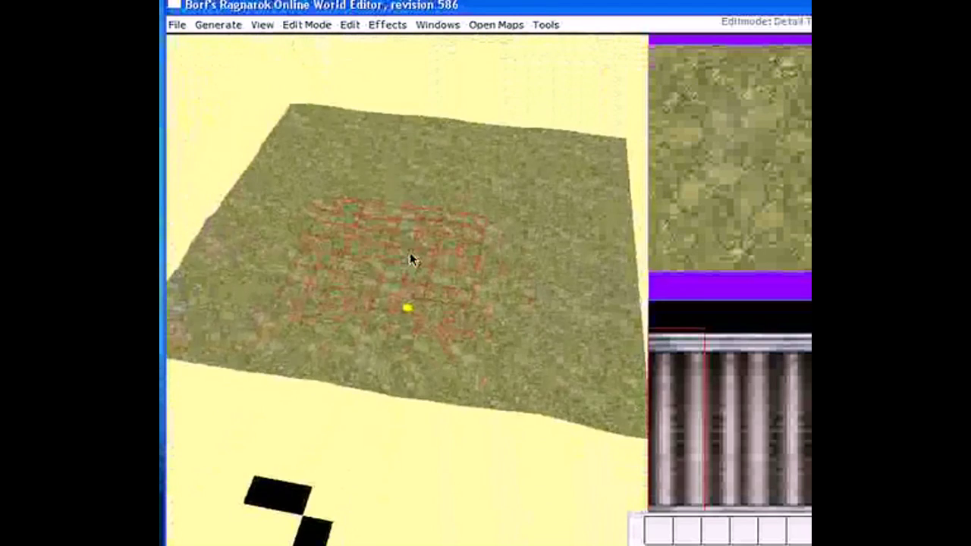
scroll(412, 259, up, 3)
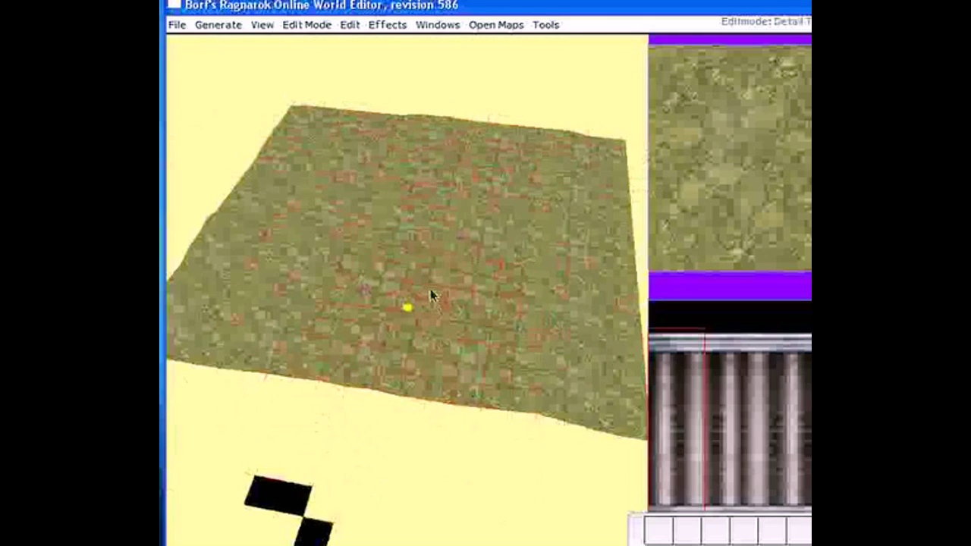
scroll(431, 295, up, 3)
mouse_move(402, 274)
right_down()
mouse_move(431, 219)
mouse_move(421, 403)
mouse_move(447, 333)
mouse_move(448, 251)
mouse_move(453, 327)
mouse_move(452, 316)
mouse_move(446, 335)
mouse_move(427, 346)
mouse_move(412, 331)
mouse_move(338, 317)
mouse_move(331, 241)
mouse_move(375, 318)
mouse_move(411, 310)
mouse_move(417, 187)
mouse_move(462, 303)
mouse_move(446, 284)
right_up()
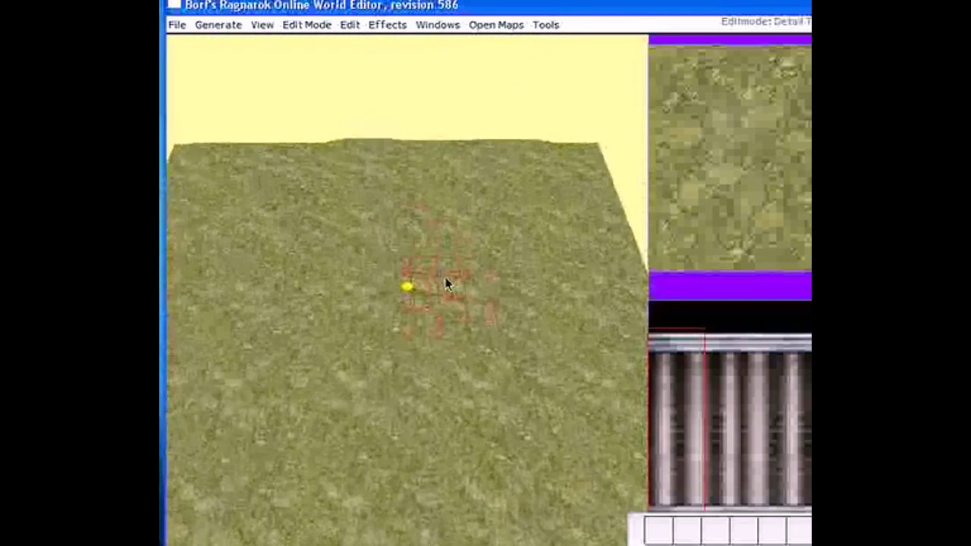
right_drag(384, 225, 314, 188)
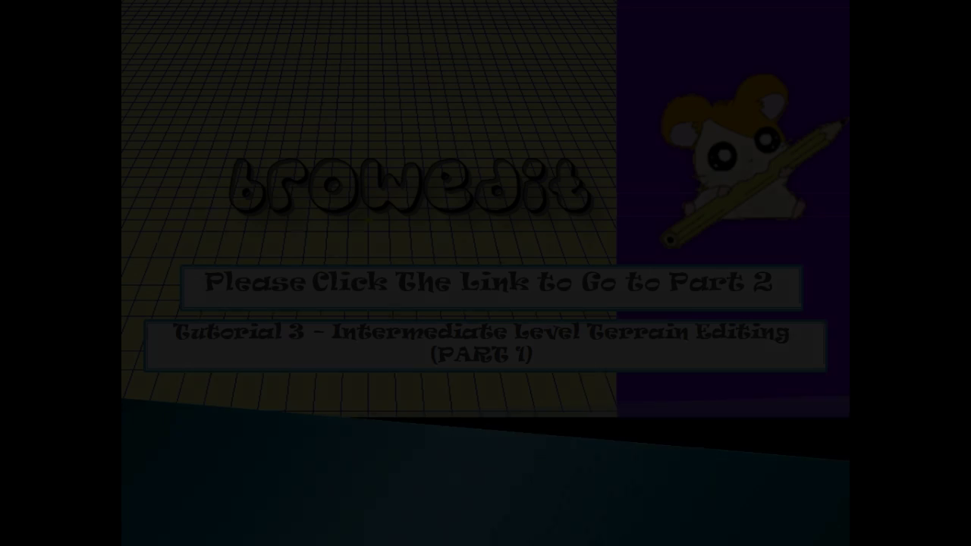